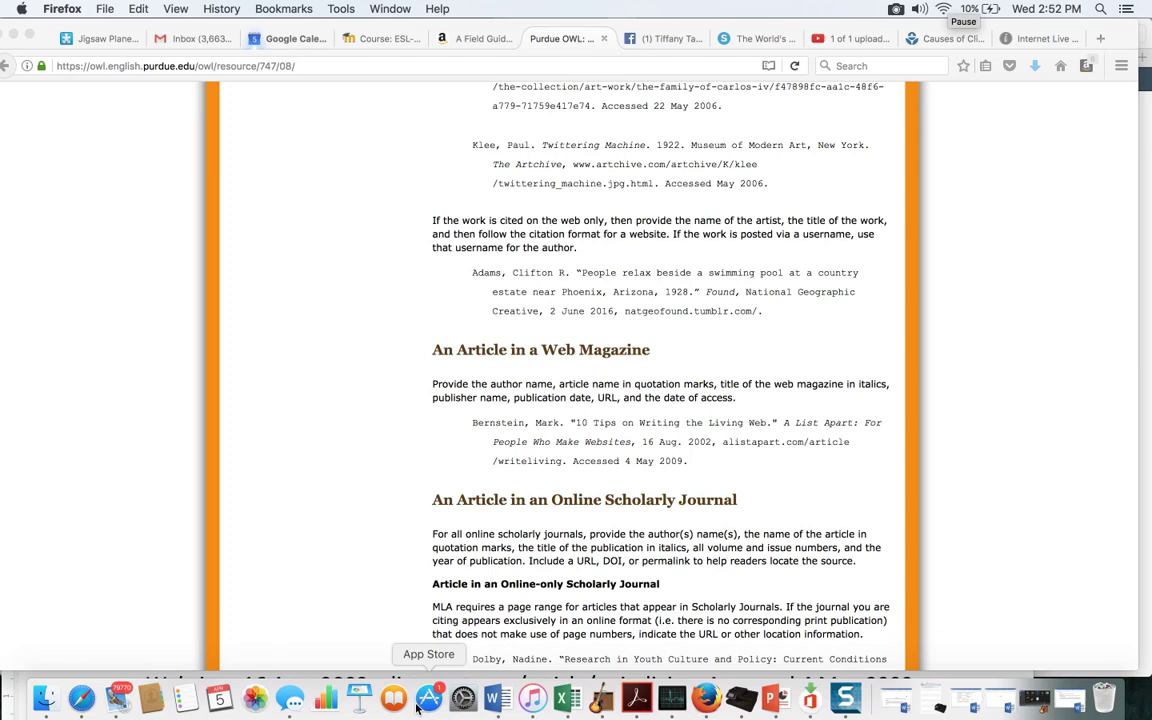
- Scroll the Purdue OWL MLA electronic sources guide to its 'A YouTube Video' example
{"action": "scroll", "coordinate": [686, 465], "scroll_direction": "up", "scroll_amount": 3}
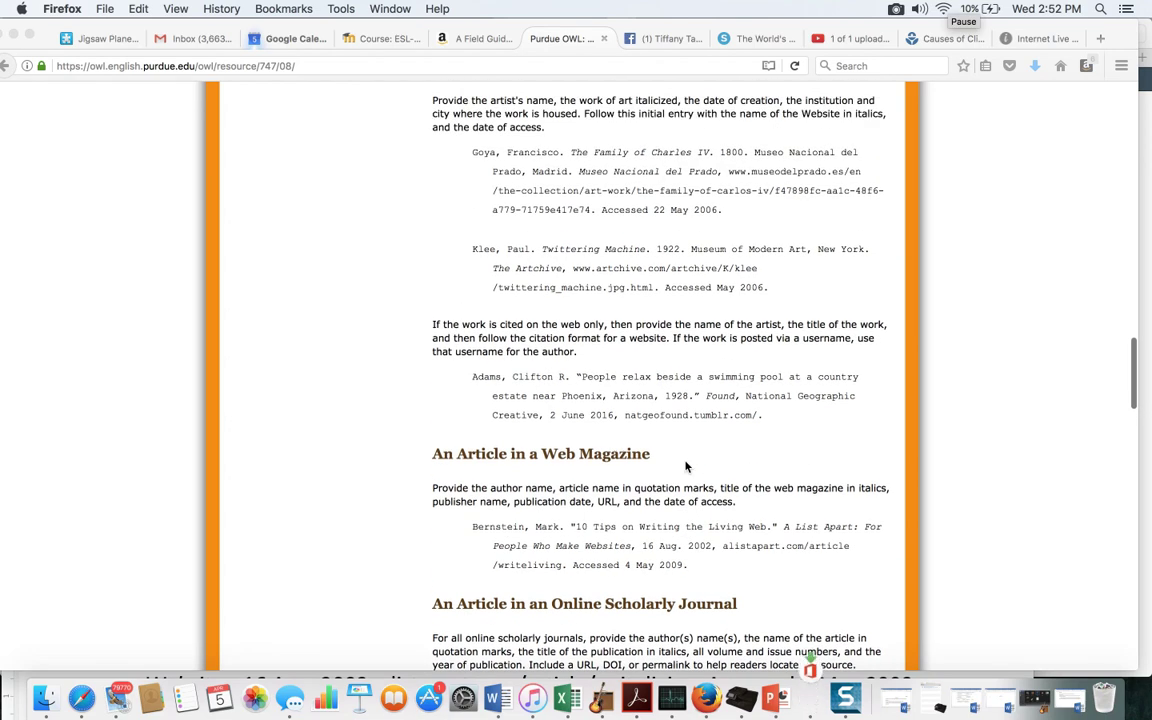
{"action": "scroll", "coordinate": [686, 465], "scroll_direction": "up", "scroll_amount": 12}
{"action": "scroll", "coordinate": [686, 465], "scroll_direction": "up", "scroll_amount": 8}
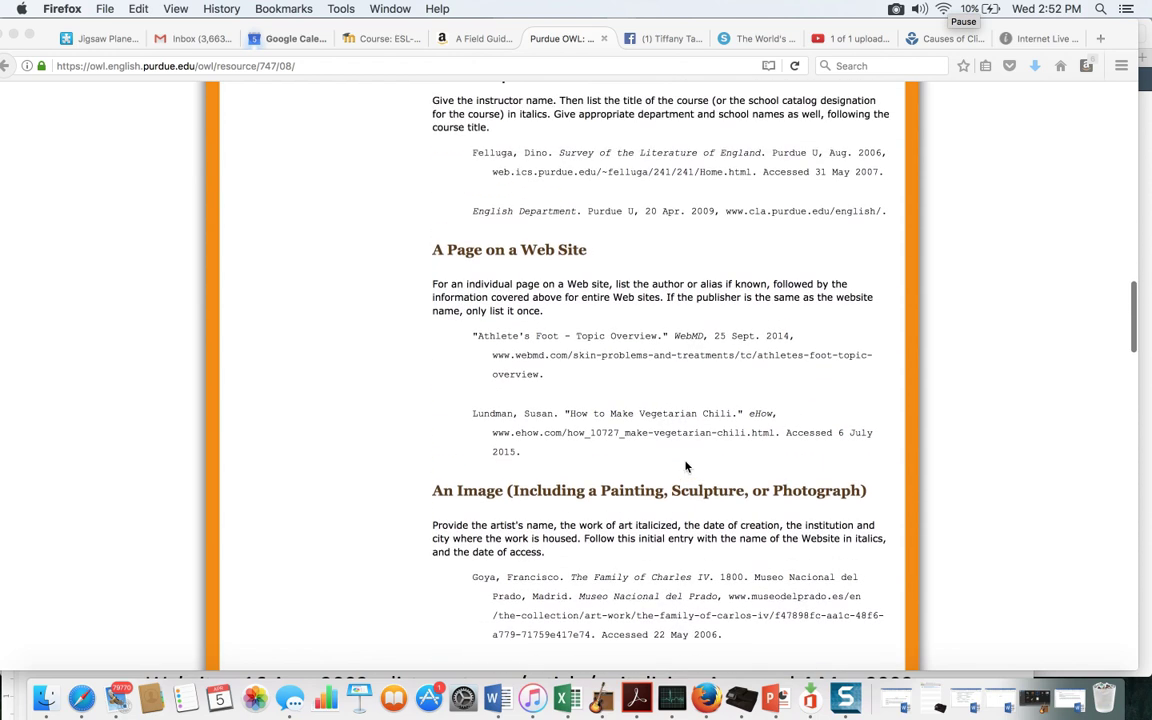
{"action": "scroll", "coordinate": [686, 465], "scroll_direction": "up", "scroll_amount": 10}
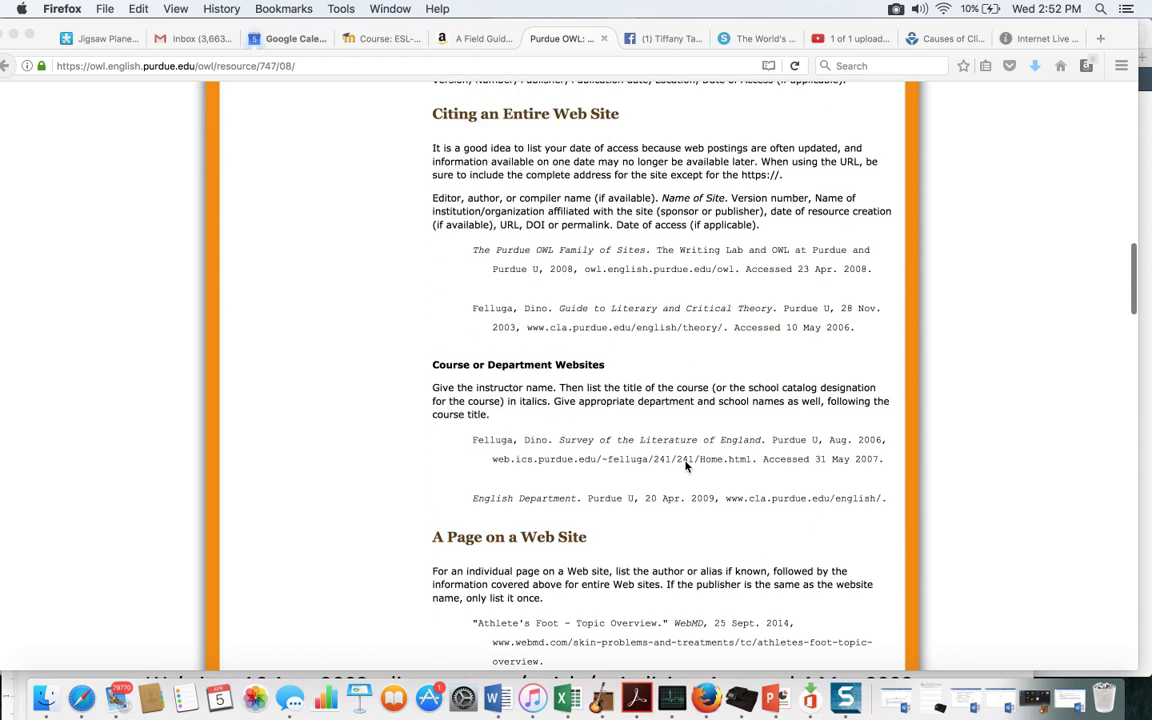
{"action": "scroll", "coordinate": [686, 465], "scroll_direction": "up", "scroll_amount": 10}
{"action": "scroll", "coordinate": [686, 465], "scroll_direction": "down", "scroll_amount": 20}
{"action": "scroll", "coordinate": [686, 465], "scroll_direction": "down", "scroll_amount": 20}
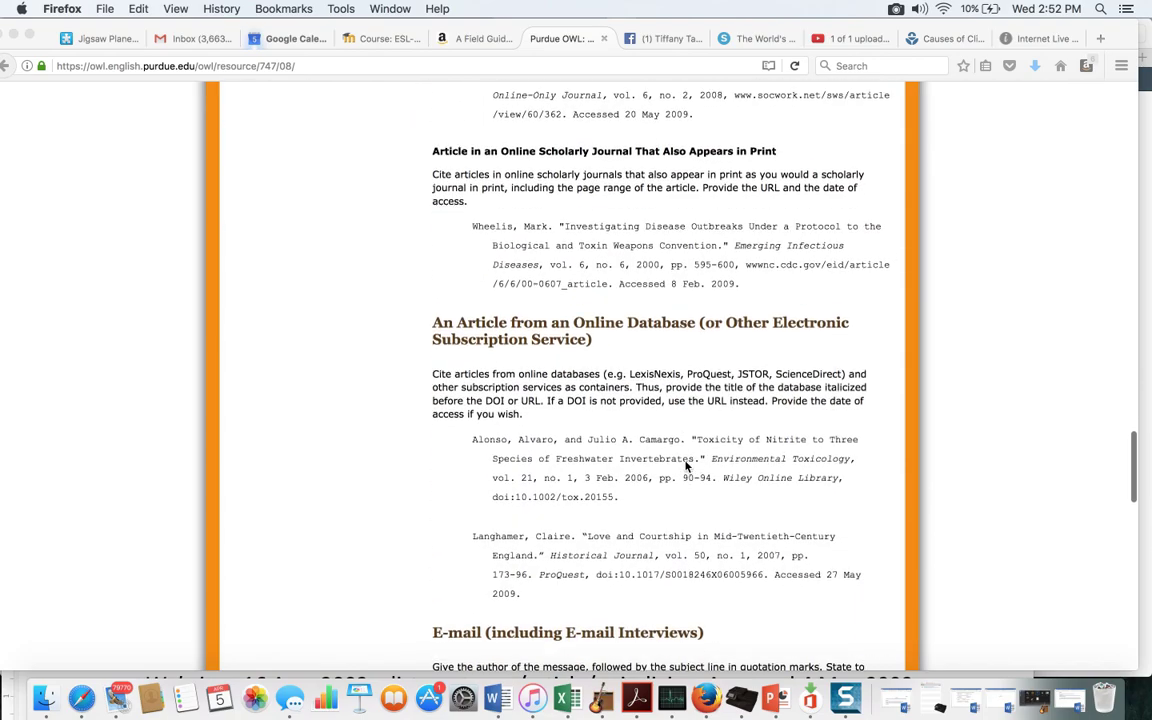
{"action": "scroll", "coordinate": [686, 465], "scroll_direction": "down", "scroll_amount": 14}
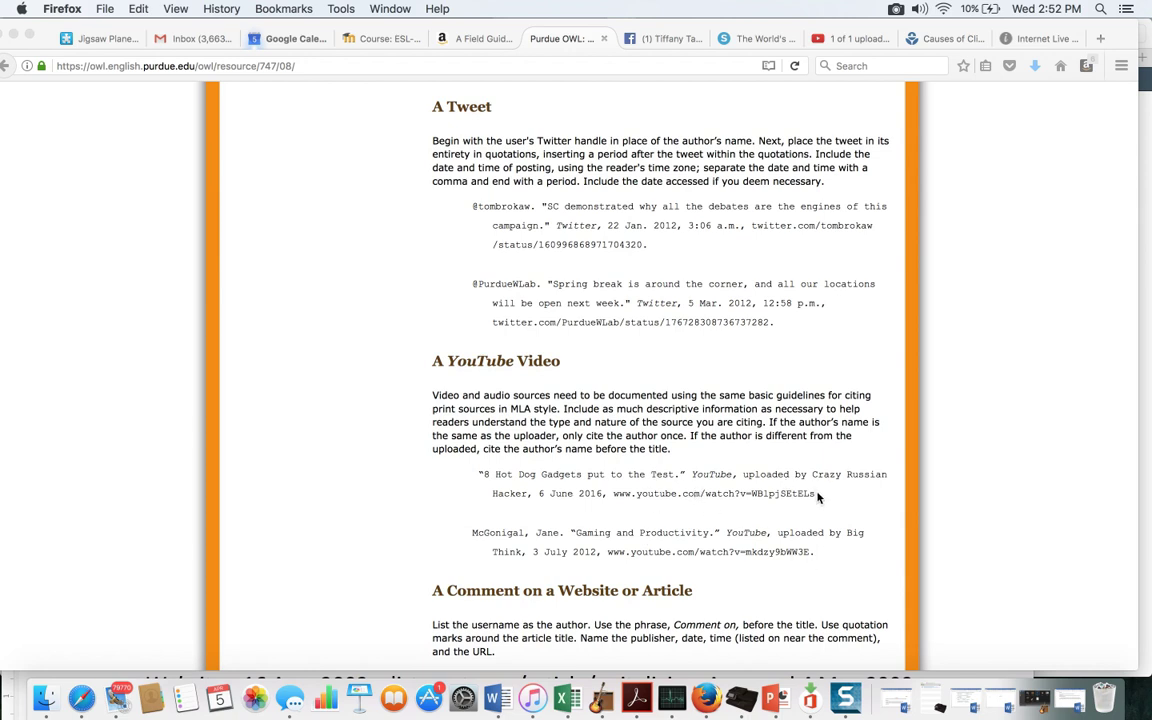
- Copy the sample '8 Hot Dog Gadgets' YouTube citation from the guide and switch to Word
{"action": "left_click", "coordinate": [726, 492]}
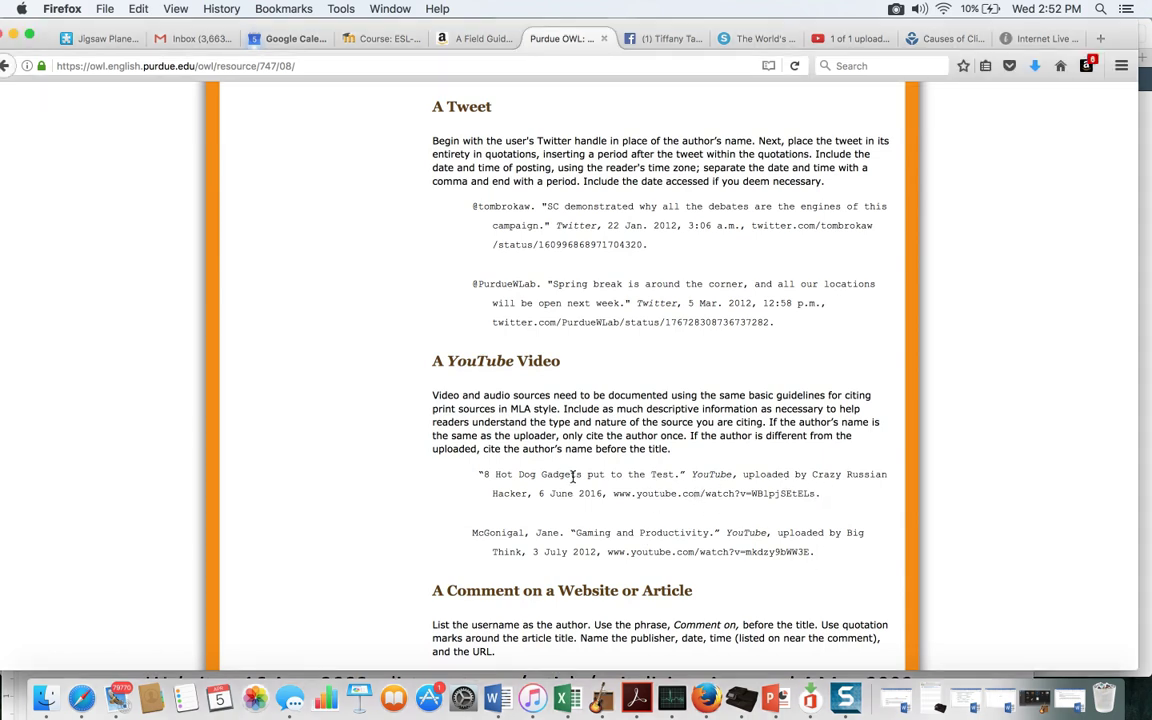
{"action": "left_click_drag", "start_coordinate": [788, 491], "coordinate": [453, 477]}
{"action": "key", "text": "super+c"}
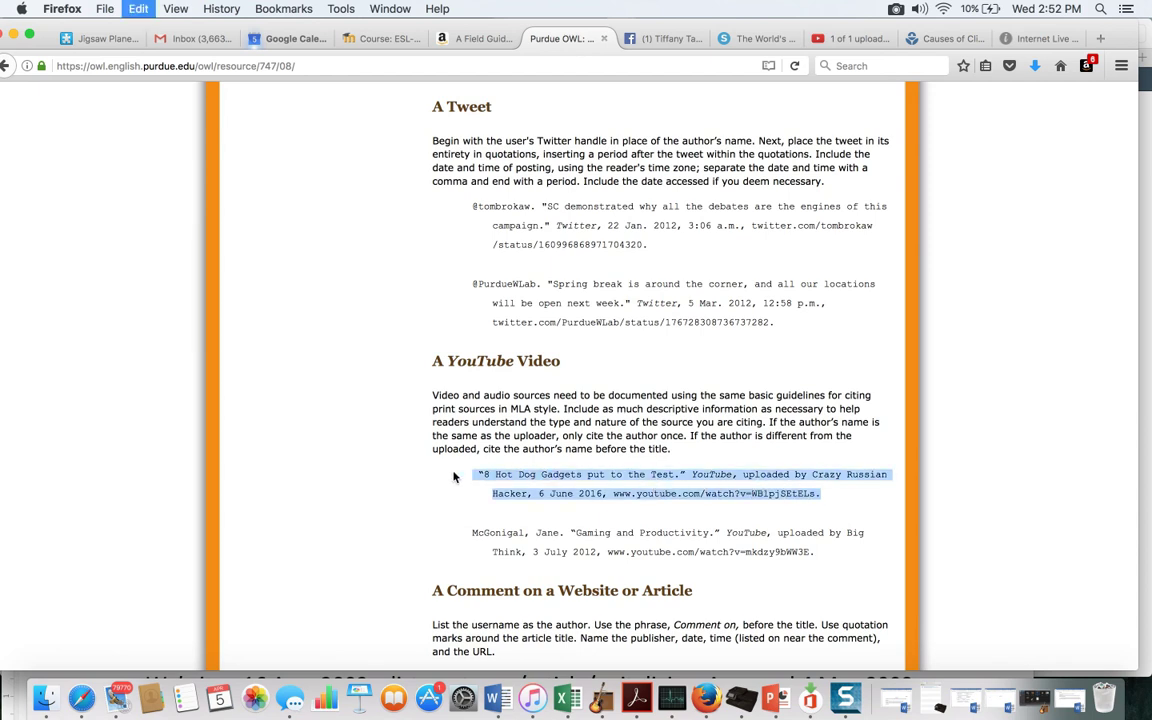
{"action": "left_click", "coordinate": [502, 696]}
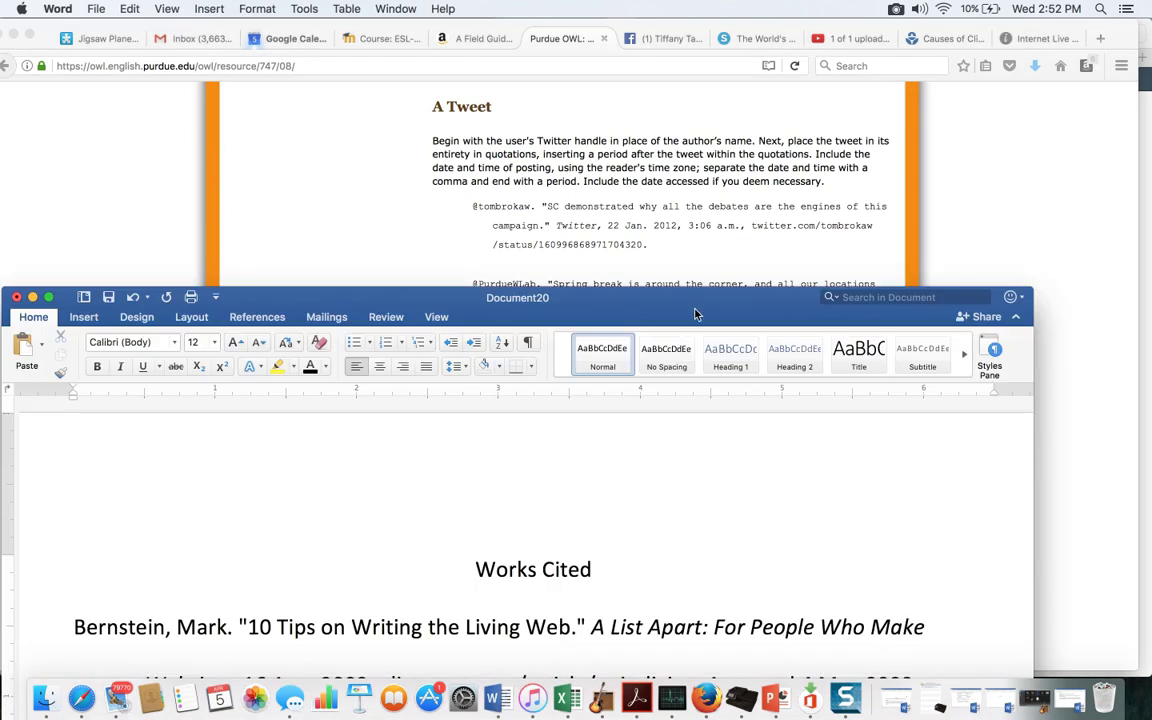
- Maximize the document and paste the YouTube citation on a new line after the Savage entry
{"action": "double_click", "coordinate": [697, 315]}
{"action": "scroll", "coordinate": [956, 306], "scroll_direction": "down", "scroll_amount": 4}
{"action": "scroll", "coordinate": [956, 306], "scroll_direction": "down", "scroll_amount": 4}
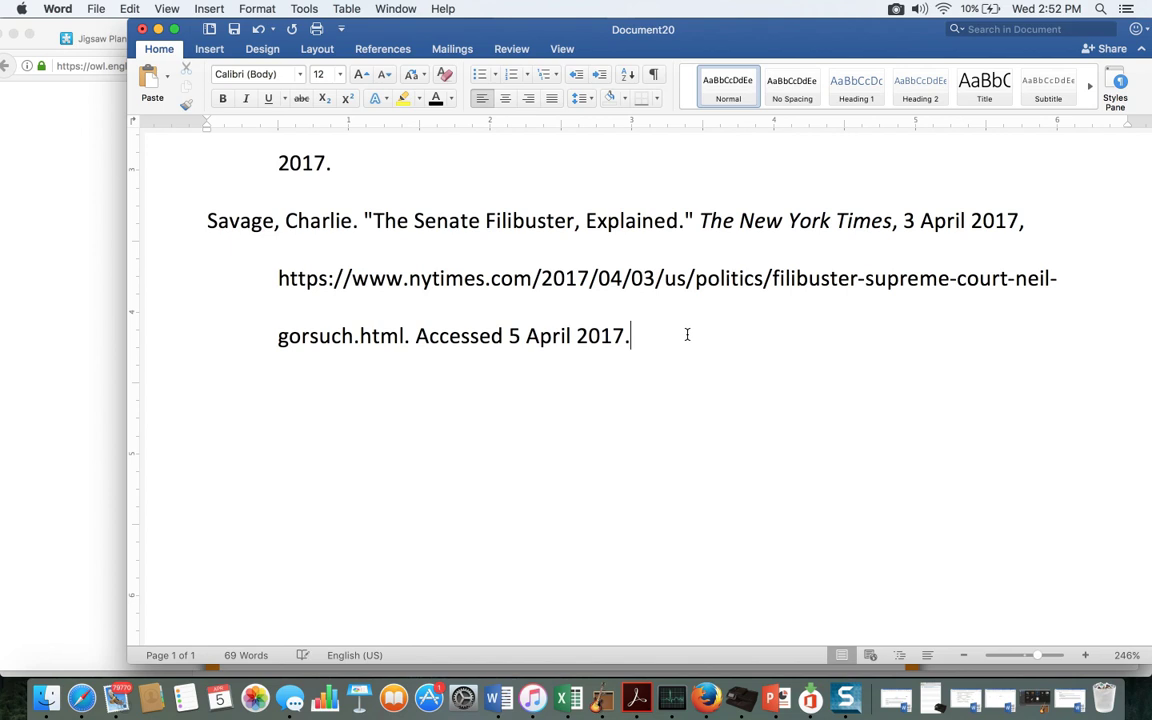
{"action": "key", "text": "Return"}
{"action": "key", "text": "super+v"}
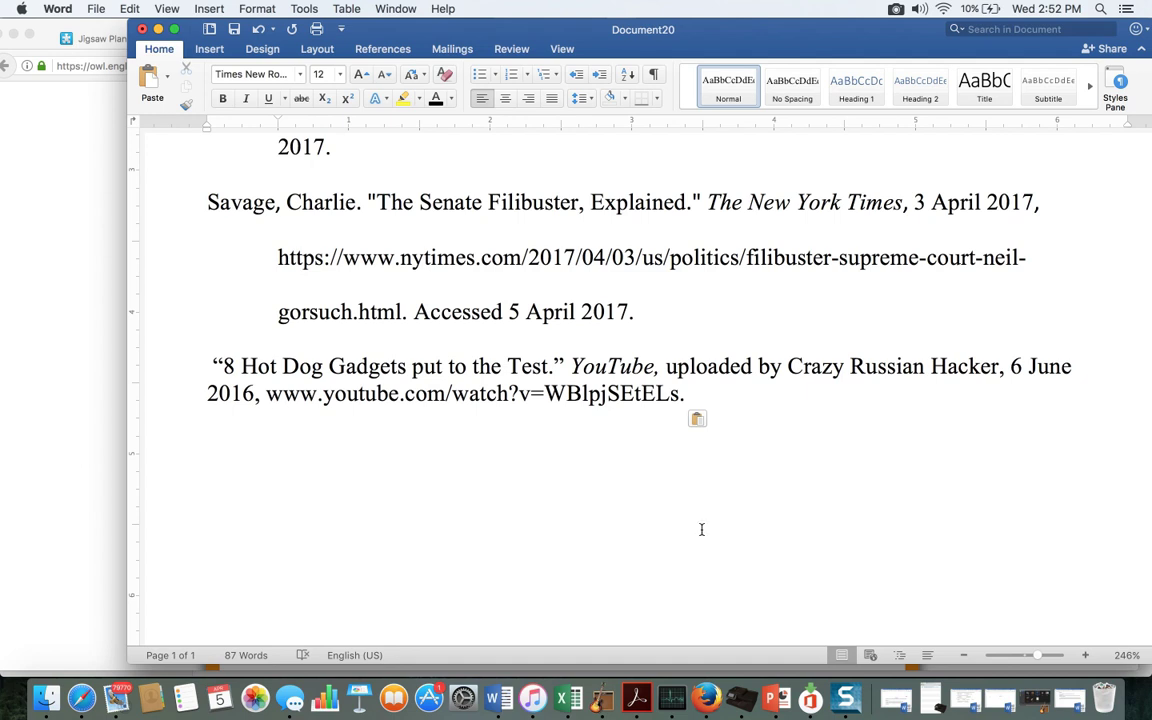
- Set the pasted citation's font to Calibri
{"action": "left_click_drag", "start_coordinate": [685, 397], "coordinate": [183, 322]}
{"action": "left_click", "coordinate": [299, 75]}
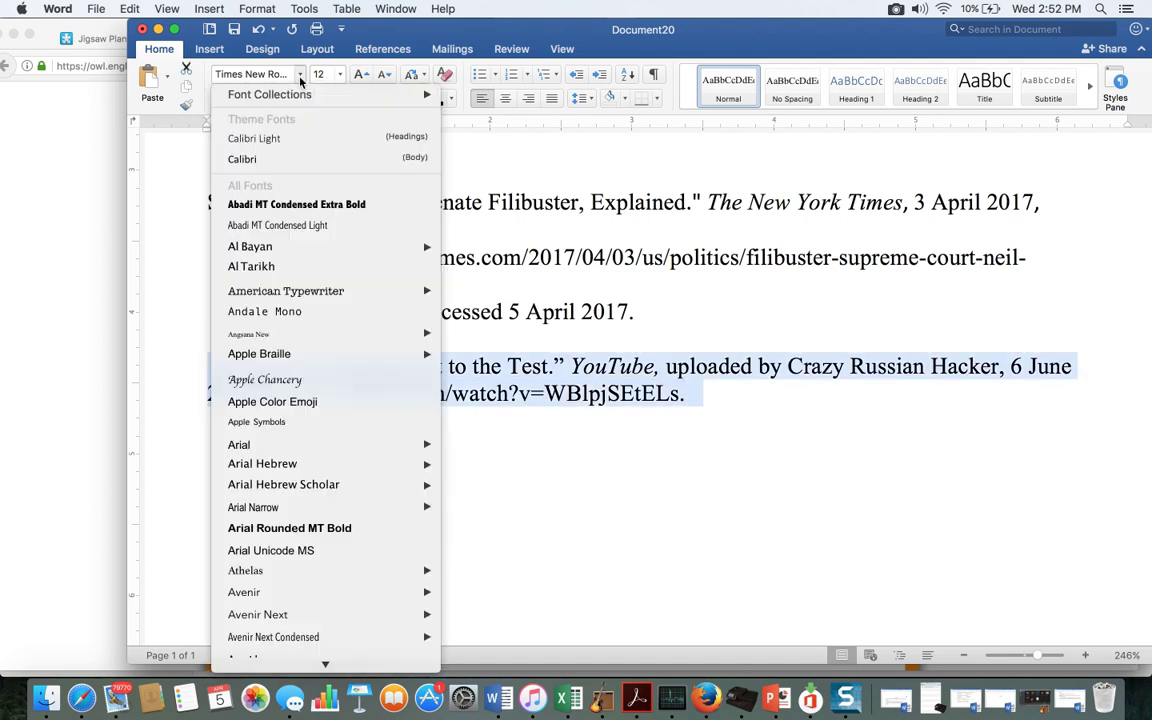
{"action": "left_click", "coordinate": [262, 160]}
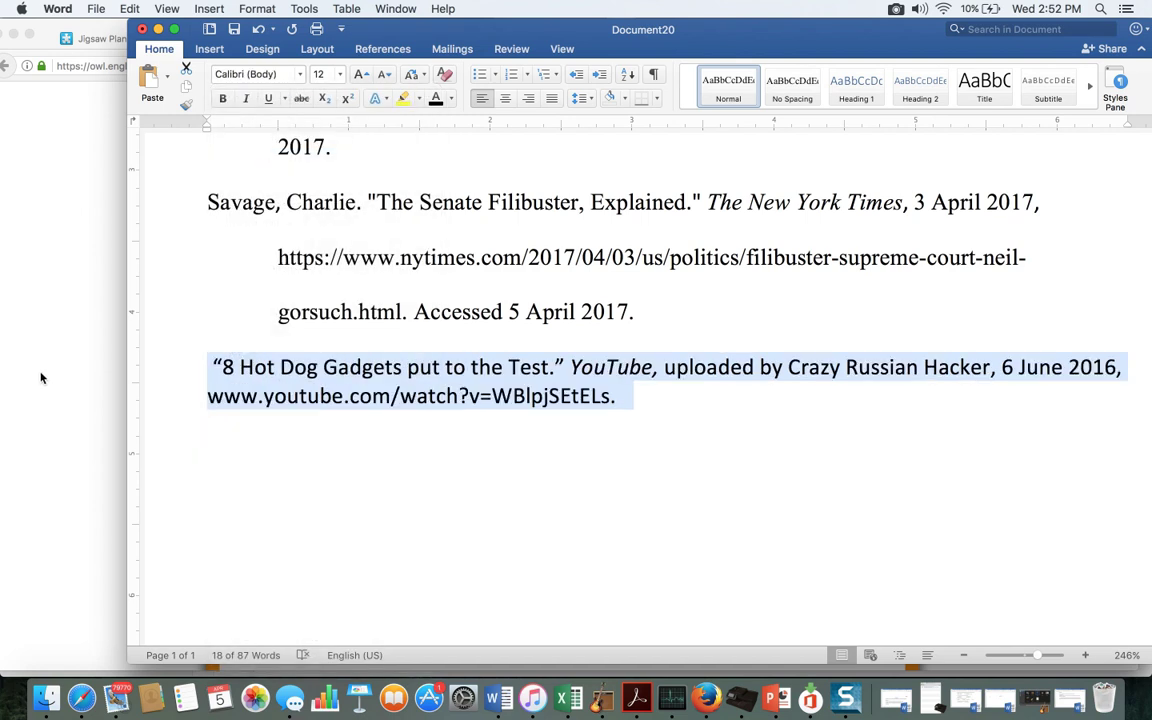
{"action": "left_click", "coordinate": [40, 380]}
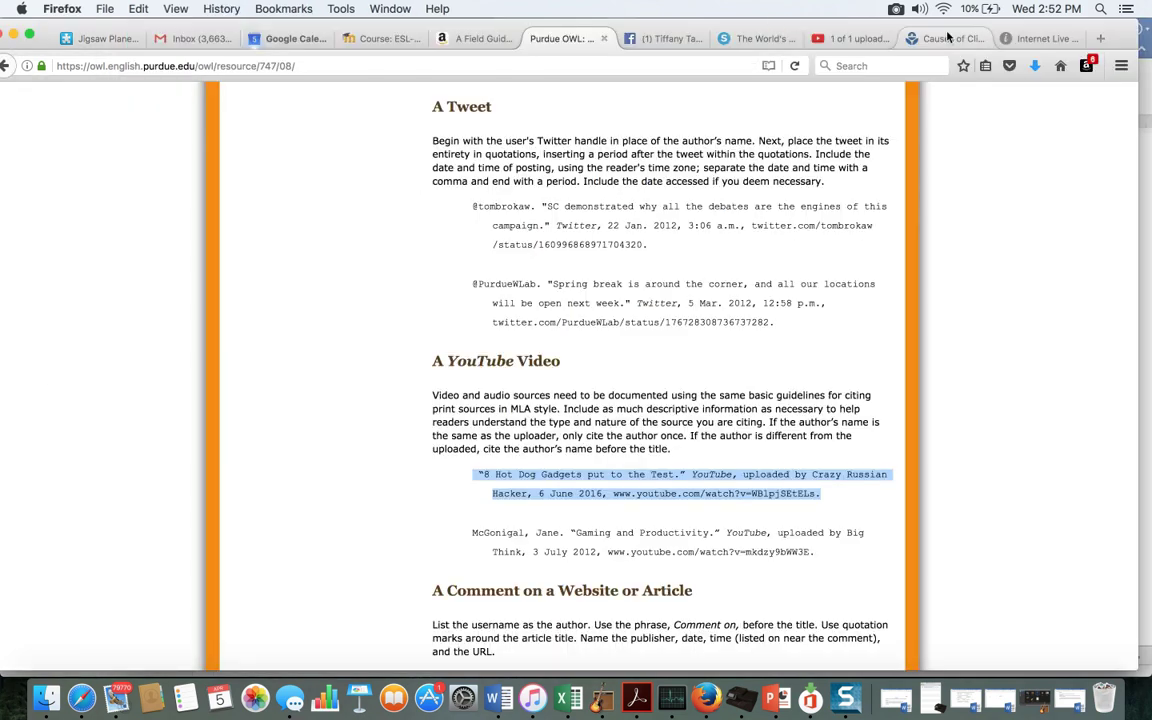
- Open YouTube in a new tab, pause the 'Narciso Yepes plays Fernando Sor 24 Etudes' video, and select its title
{"action": "left_click", "coordinate": [1098, 40]}
{"action": "type", "text": "www.youtube.com/"}
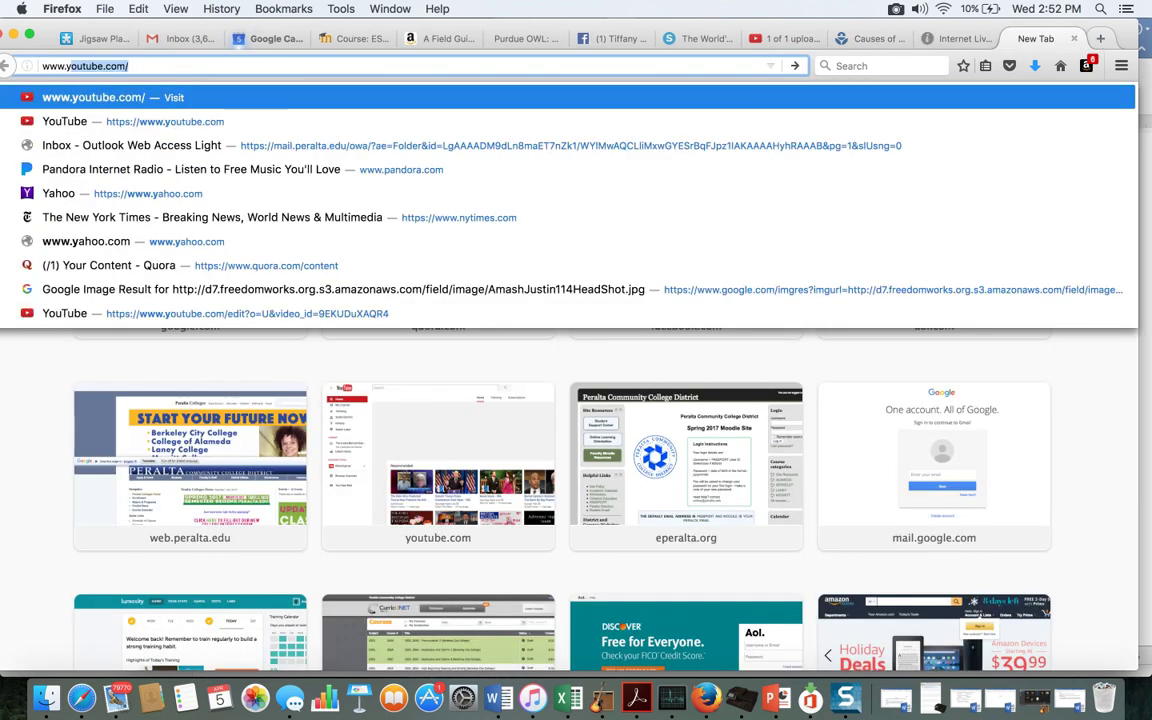
{"action": "key", "text": "Return"}
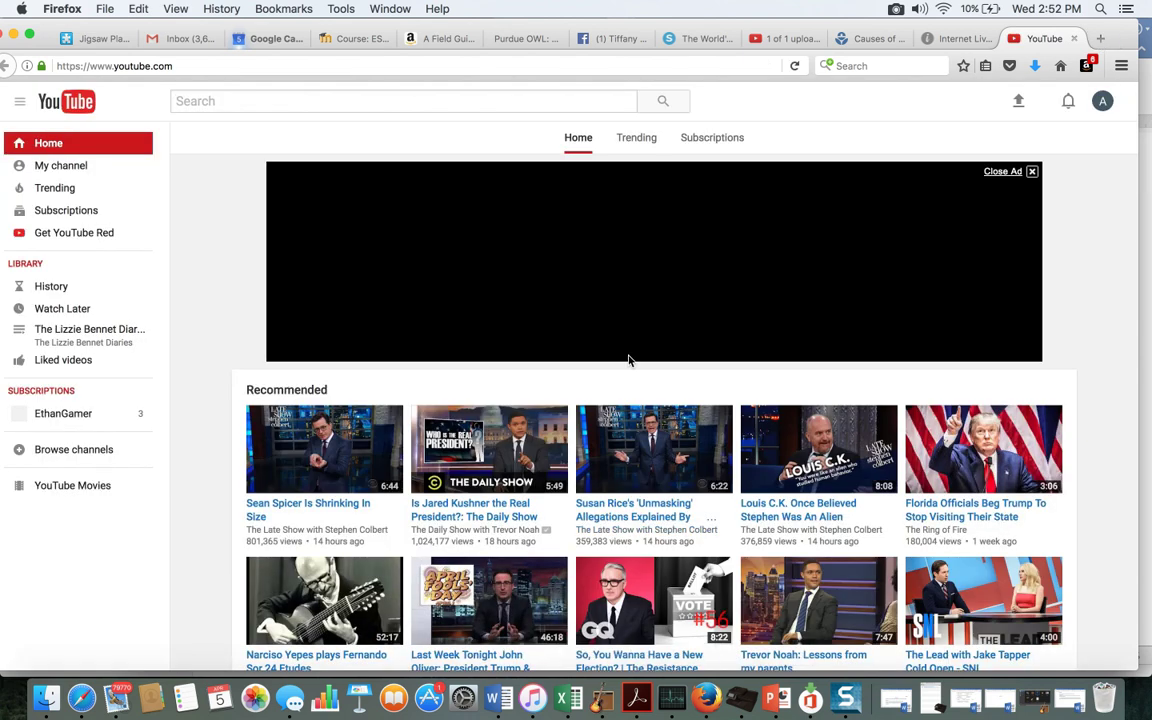
{"action": "left_click", "coordinate": [362, 610]}
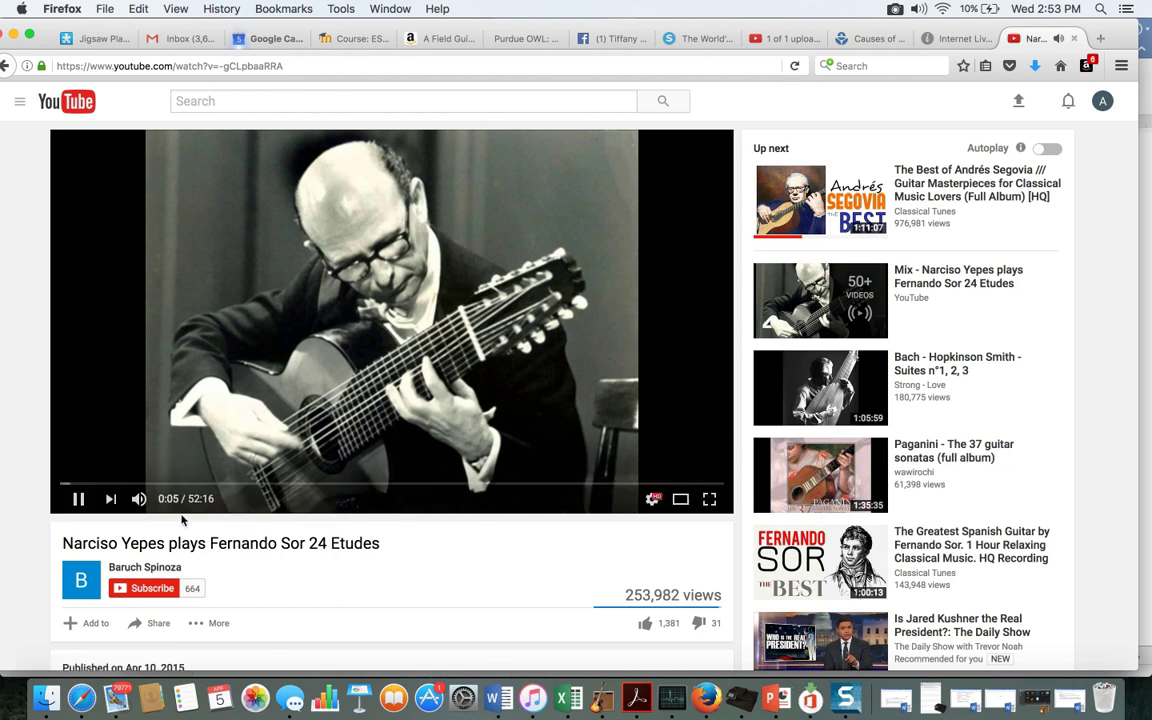
{"action": "left_click", "coordinate": [78, 500]}
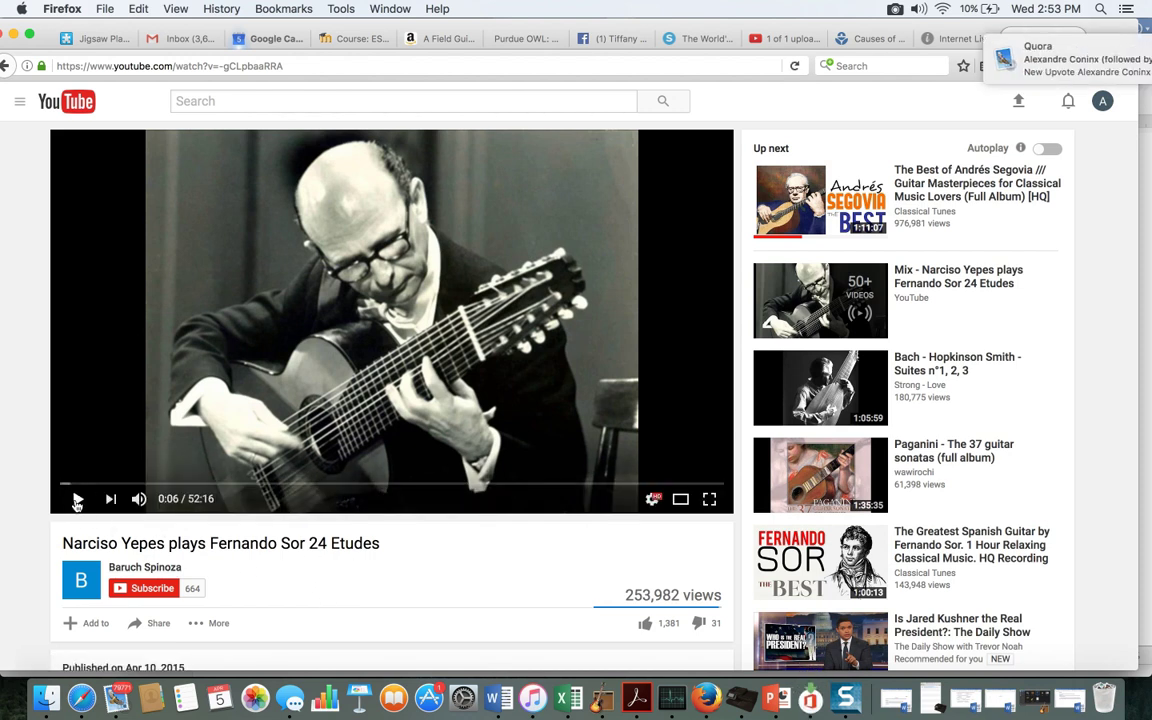
{"action": "left_click_drag", "start_coordinate": [391, 551], "coordinate": [61, 537]}
{"action": "key", "text": "super+c"}
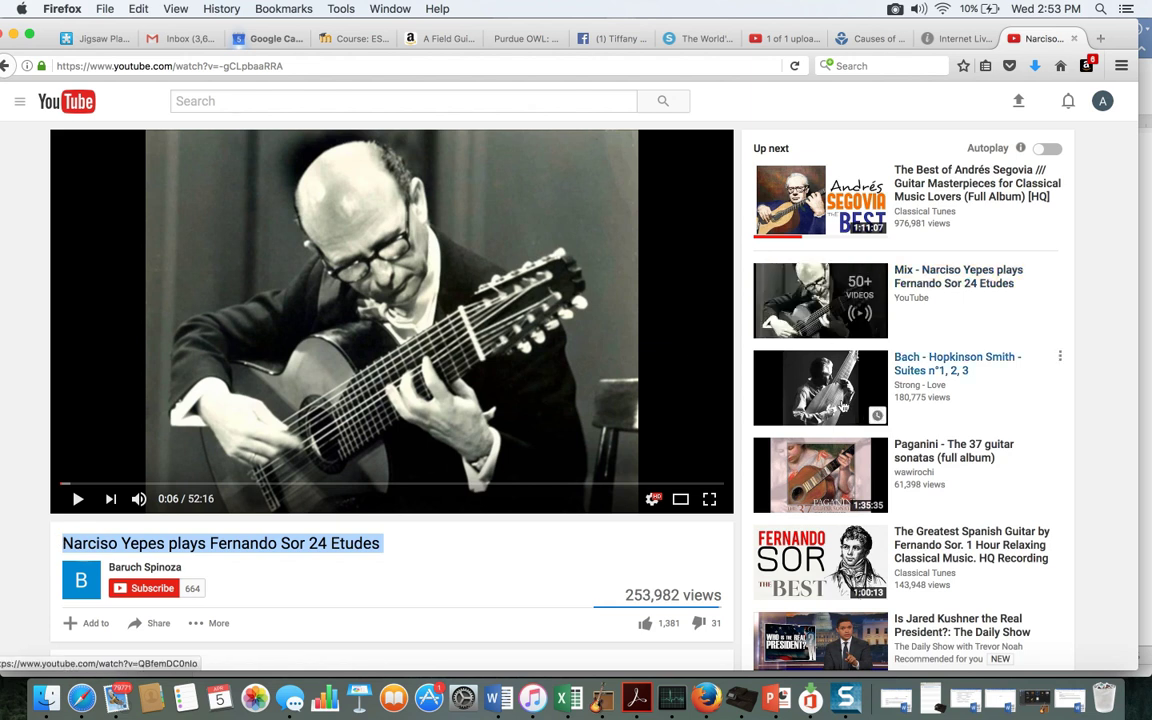
- Paste the video title on a new line after the Savage entry in Word
{"action": "left_click", "coordinate": [501, 703]}
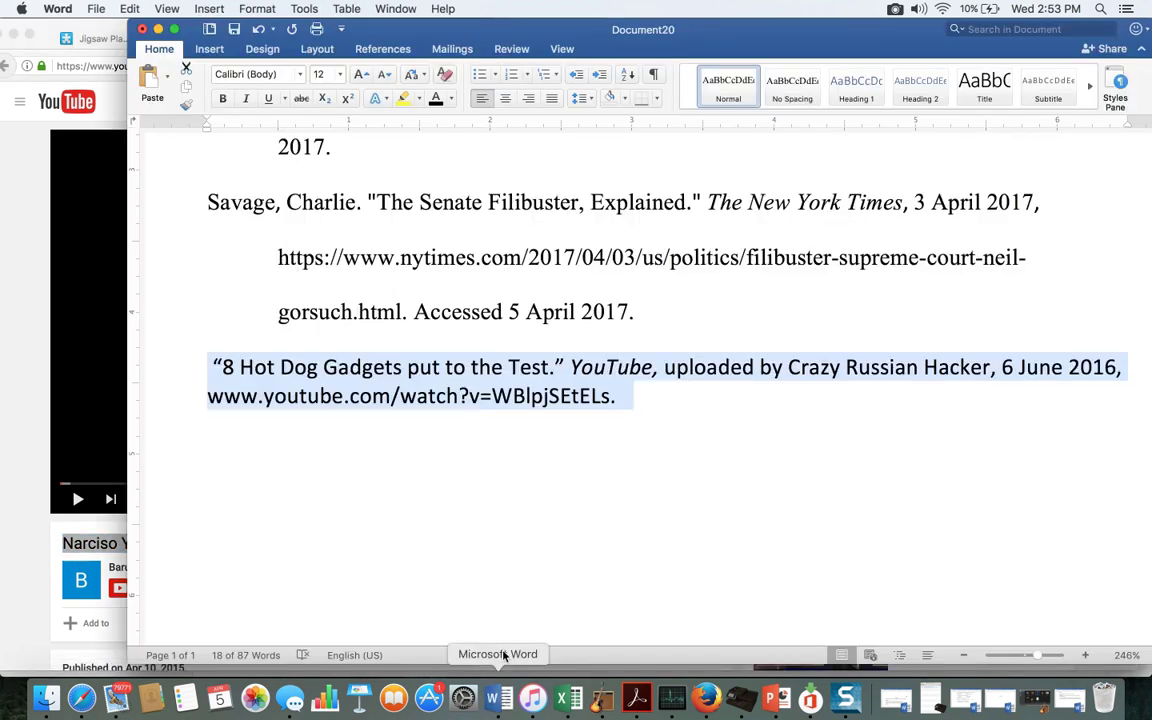
{"action": "left_click", "coordinate": [648, 314]}
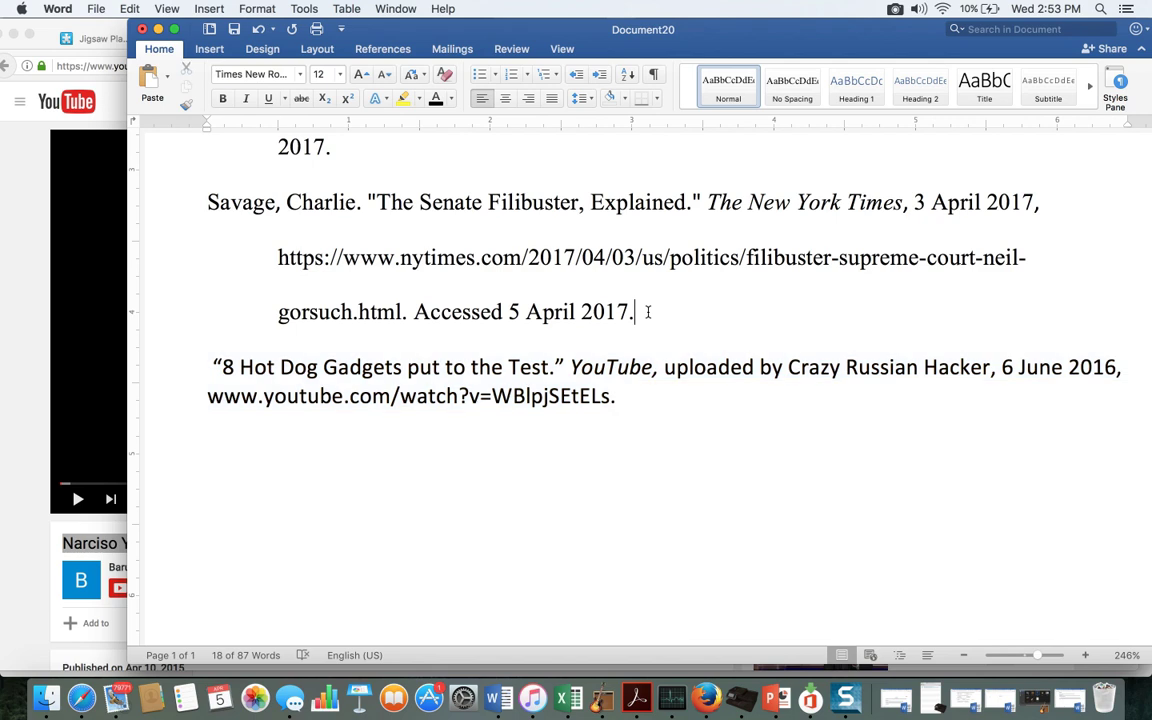
{"action": "key", "text": "Return"}
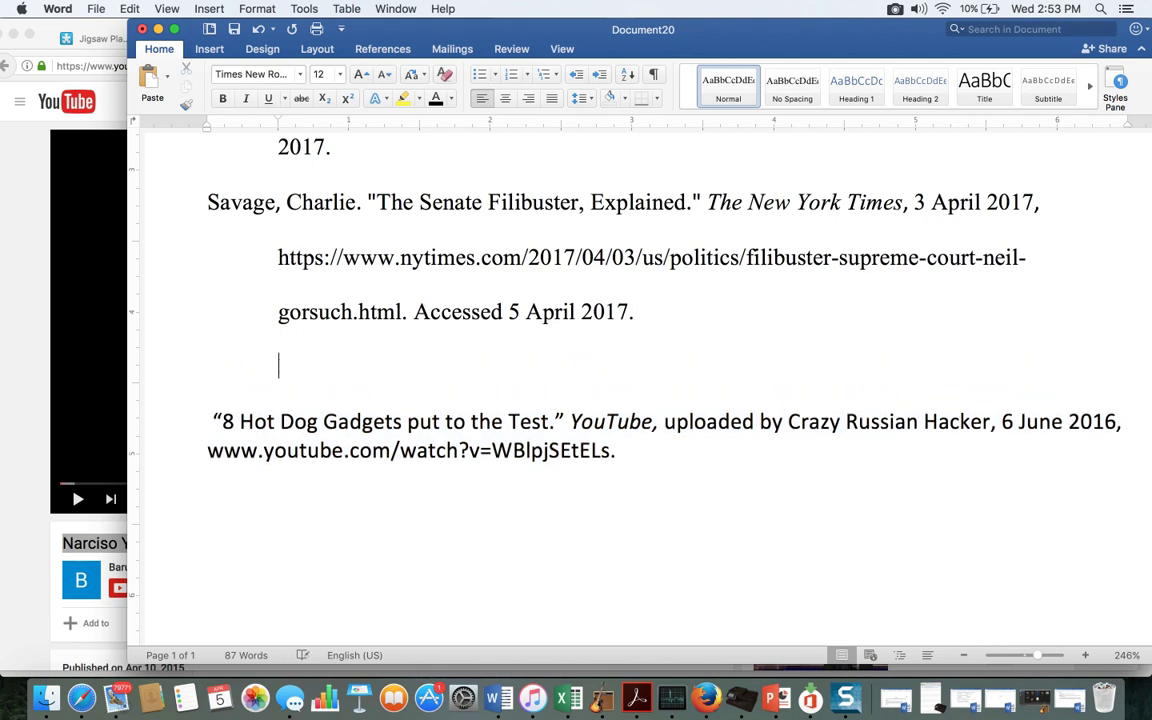
{"action": "key", "text": "super+v"}
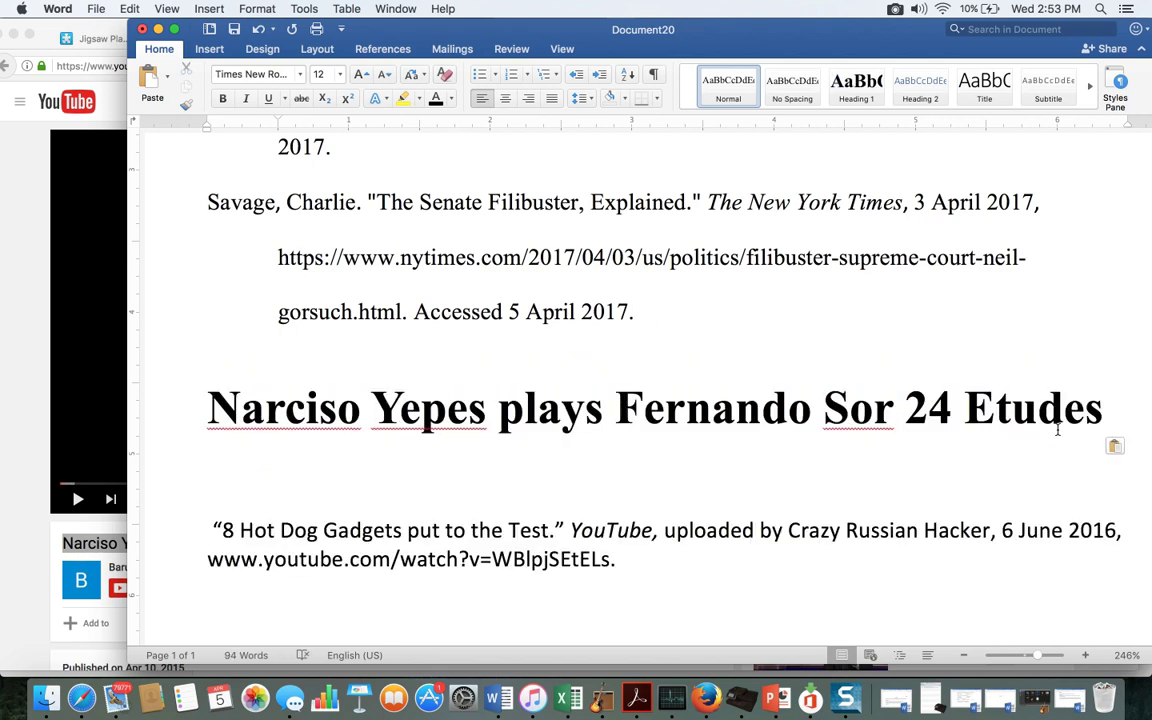
- Make the pasted title plain 12 pt Calibri, without bold
{"action": "left_click_drag", "start_coordinate": [1003, 405], "coordinate": [159, 417]}
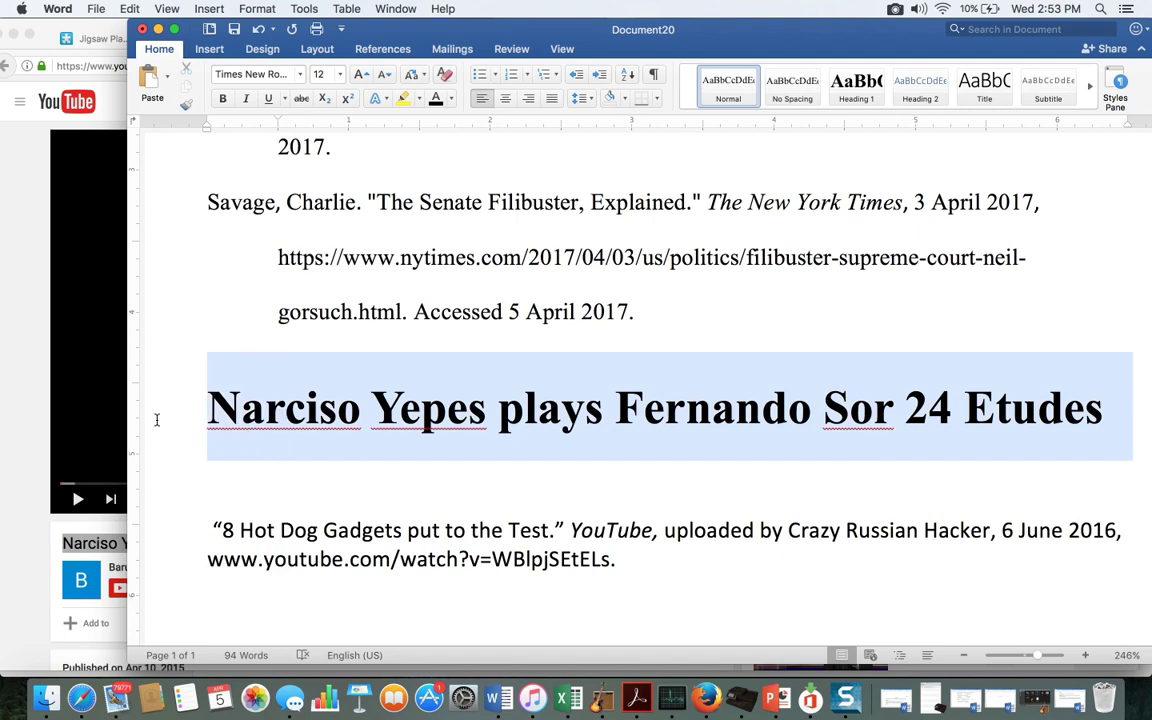
{"action": "left_click", "coordinate": [341, 74]}
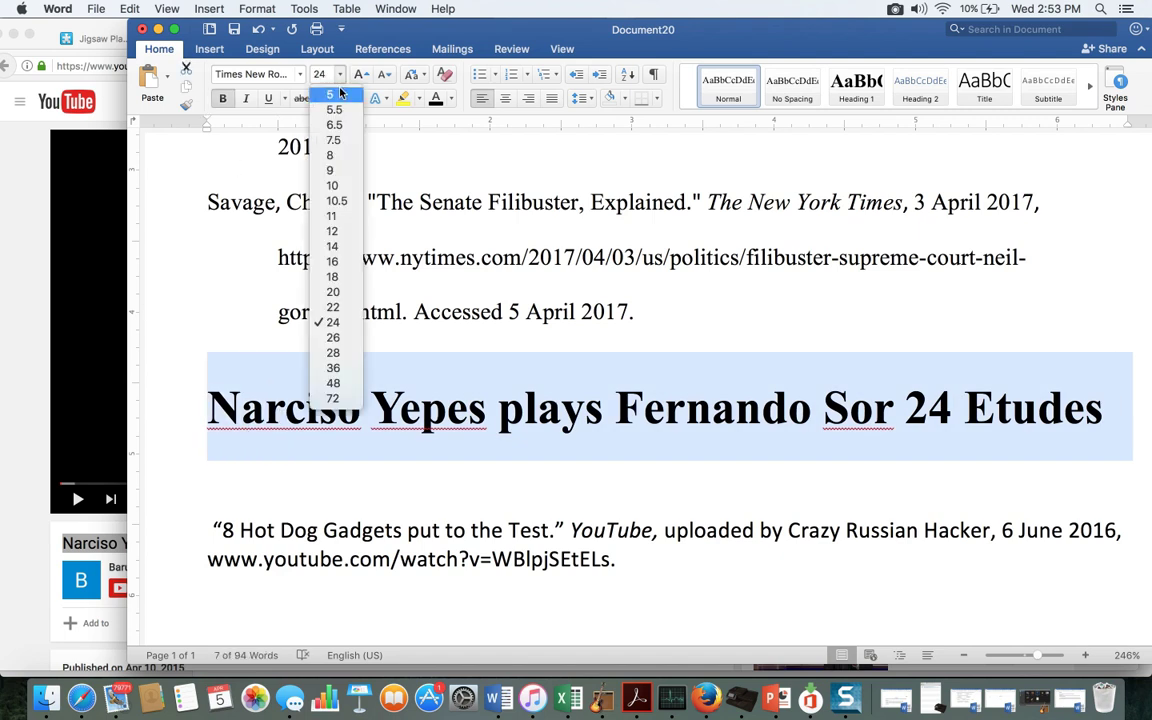
{"action": "left_click", "coordinate": [333, 231]}
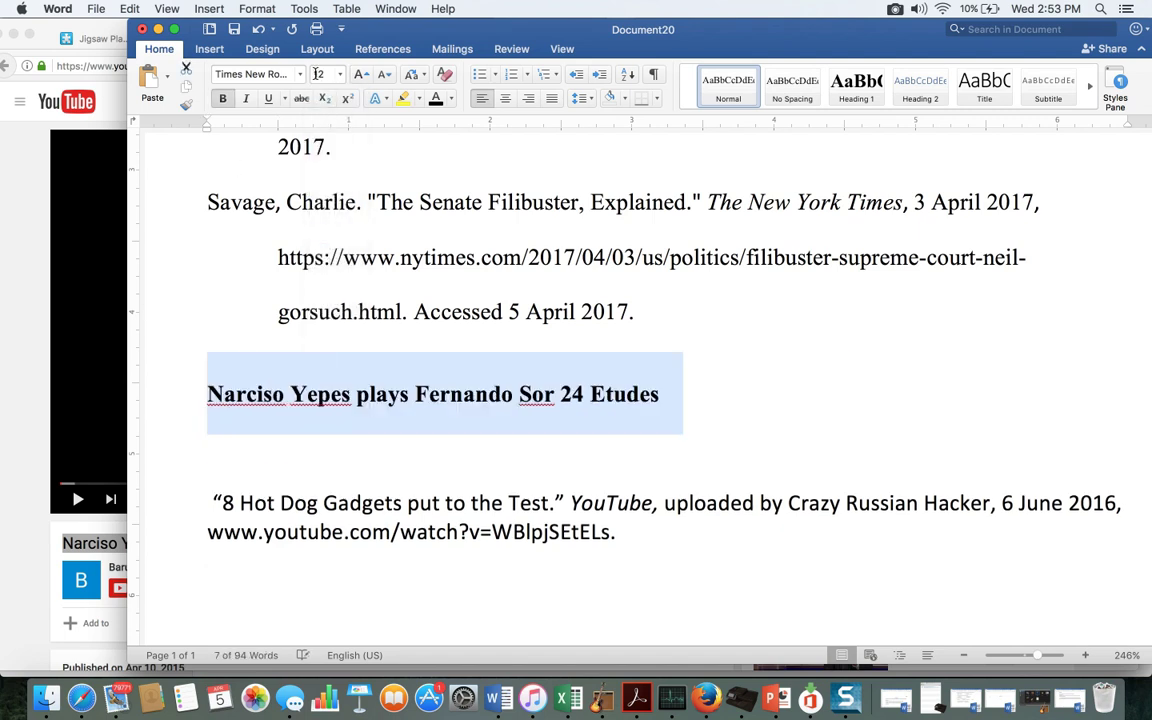
{"action": "key", "text": "super+b"}
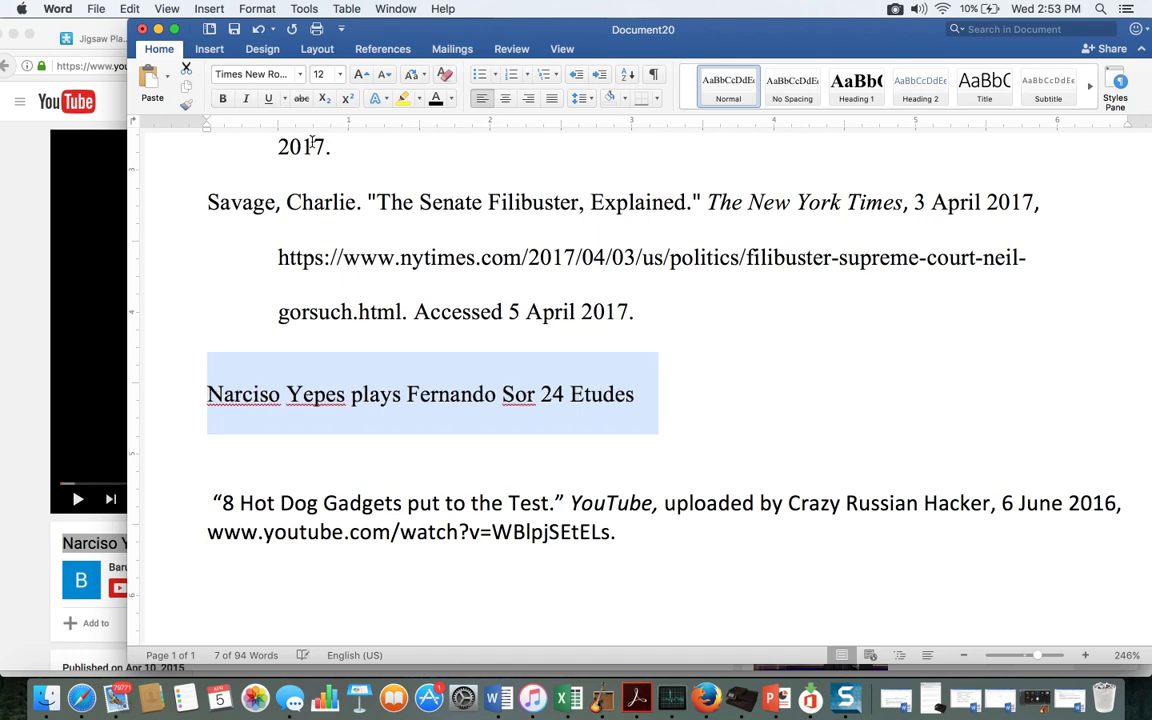
{"action": "left_click", "coordinate": [300, 75]}
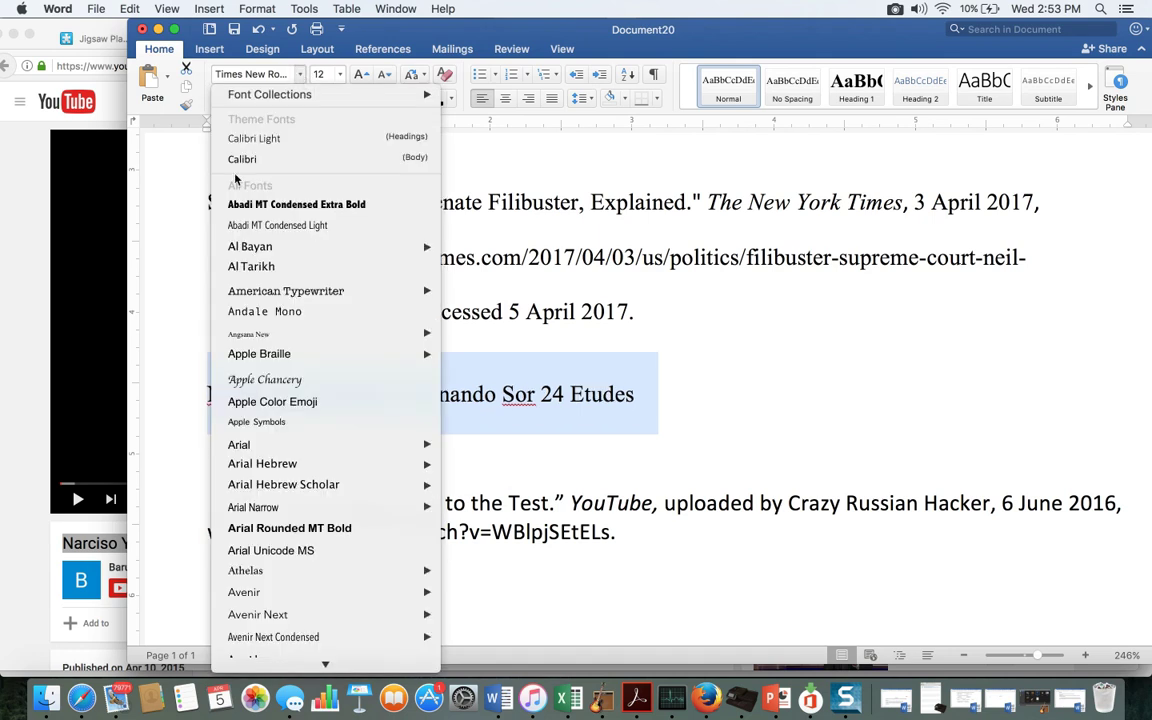
{"action": "left_click", "coordinate": [258, 160]}
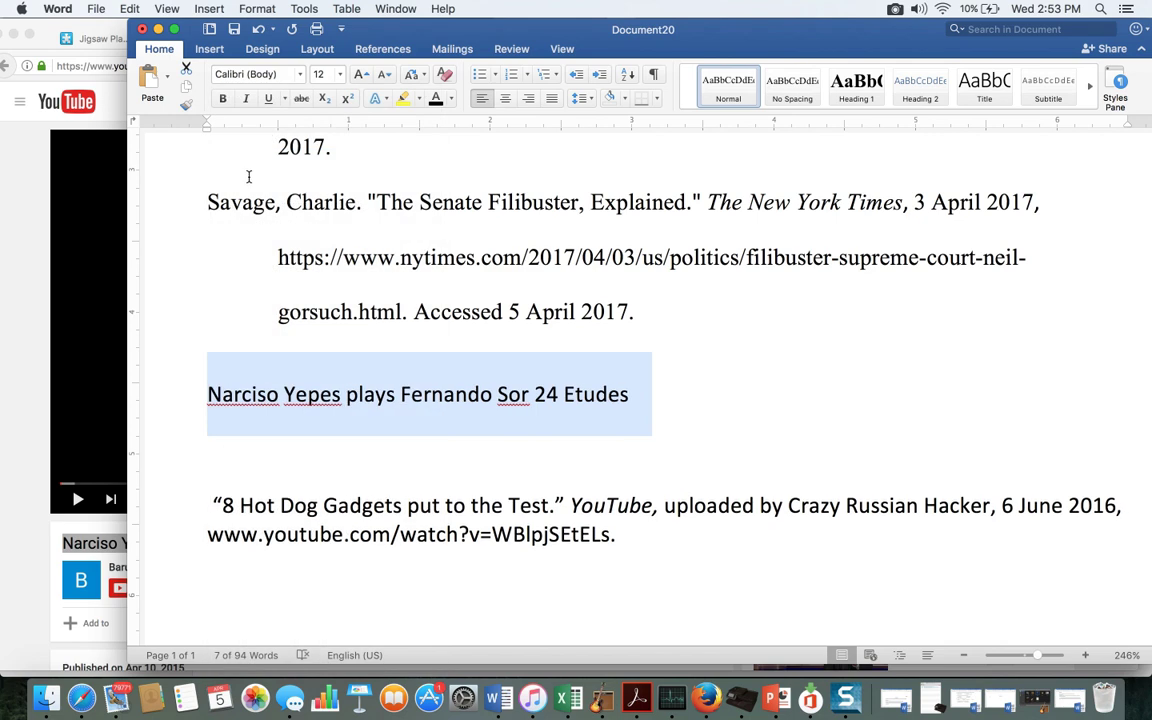
{"action": "left_click", "coordinate": [205, 399]}
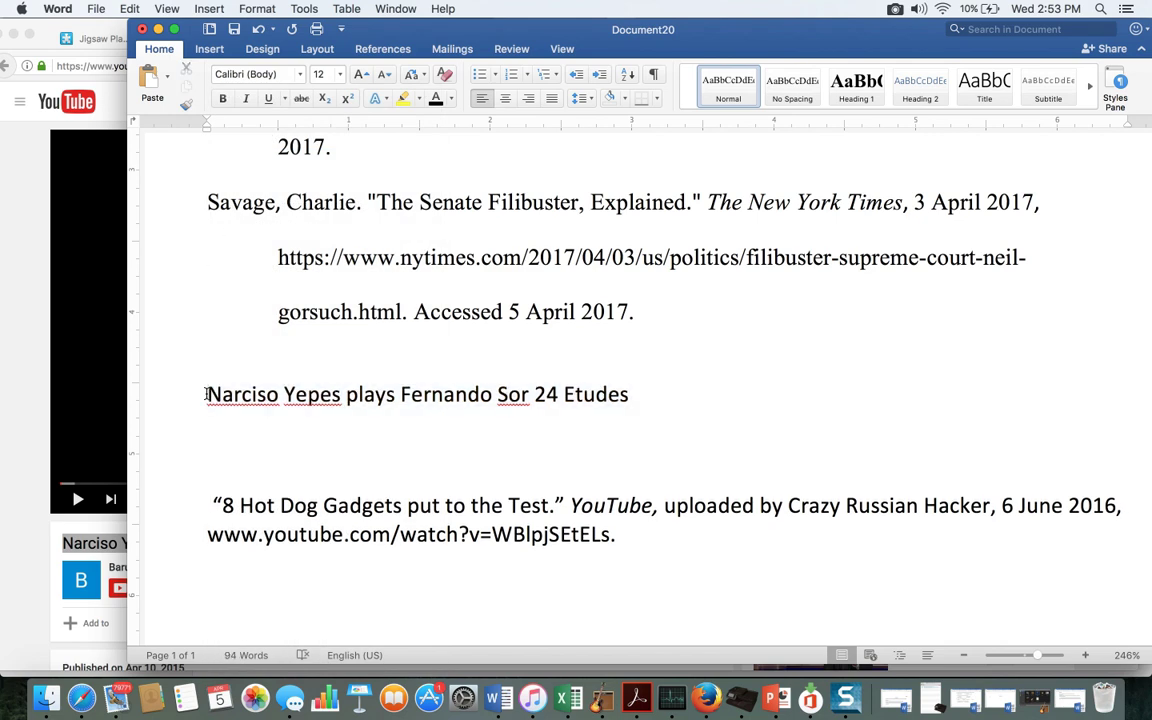
- Wrap the title in quotation marks ending with a period, followed by italic 'YouTube, ' copied from below
{"action": "type", "text": "\""}
{"action": "left_click", "coordinate": [640, 396]}
{"action": "type", "text": ".\""}
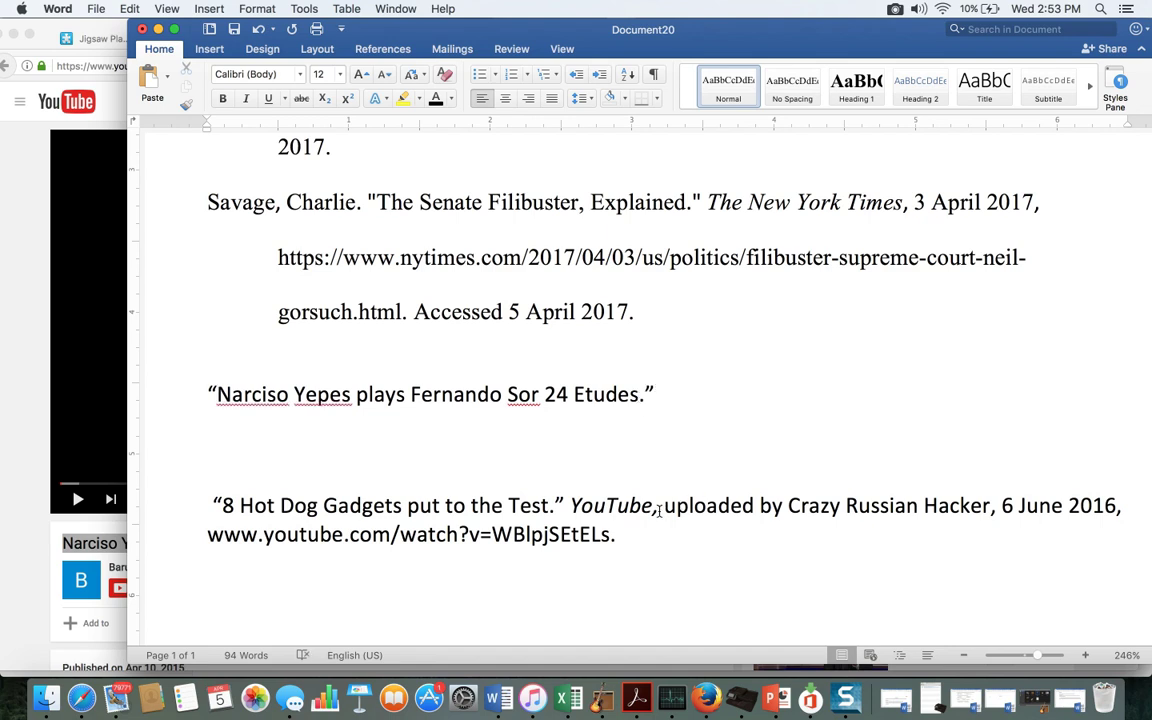
{"action": "left_click_drag", "start_coordinate": [659, 510], "coordinate": [597, 510]}
{"action": "key", "text": "super+c"}
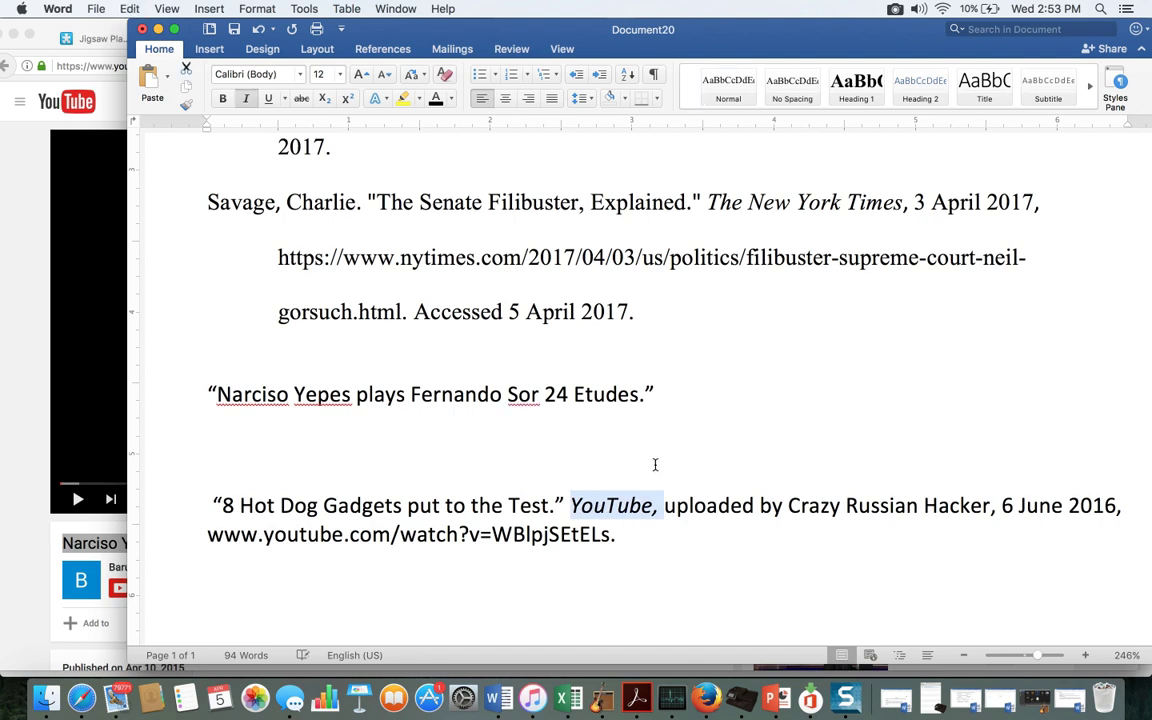
{"action": "left_click", "coordinate": [664, 400]}
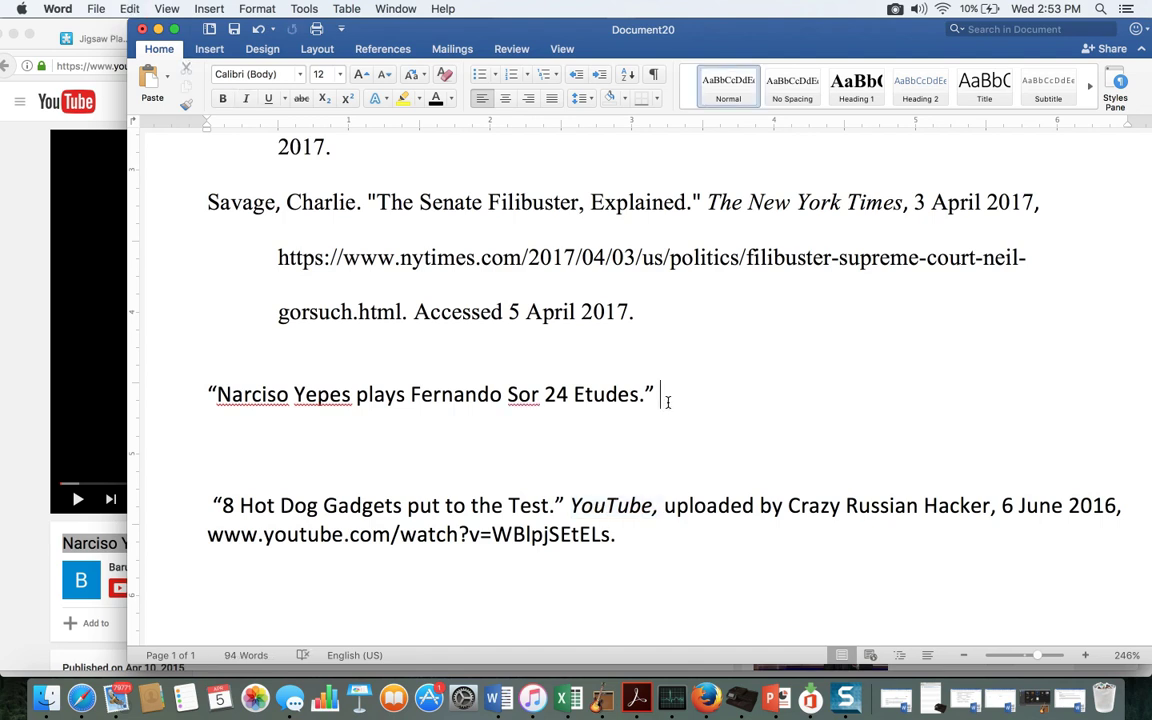
{"action": "key", "text": "super+v"}
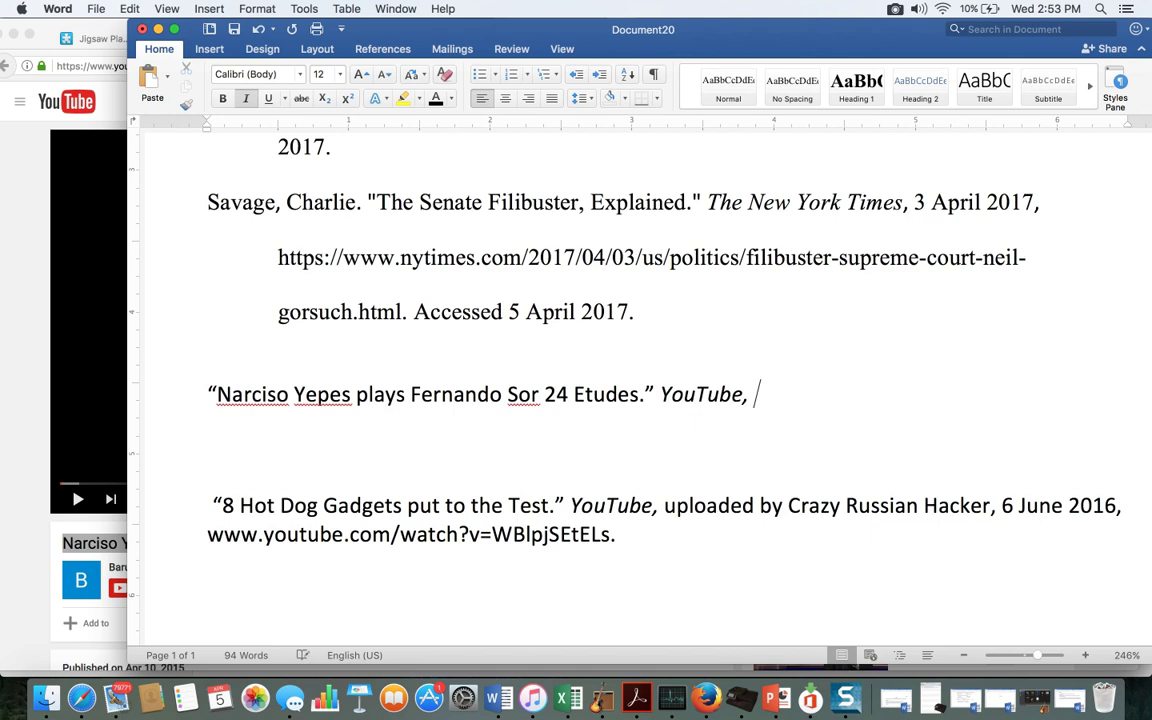
- Check the video's uploader on the YouTube page in Firefox
{"action": "left_click", "coordinate": [83, 415]}
{"action": "scroll", "coordinate": [200, 552], "scroll_direction": "down", "scroll_amount": 3}
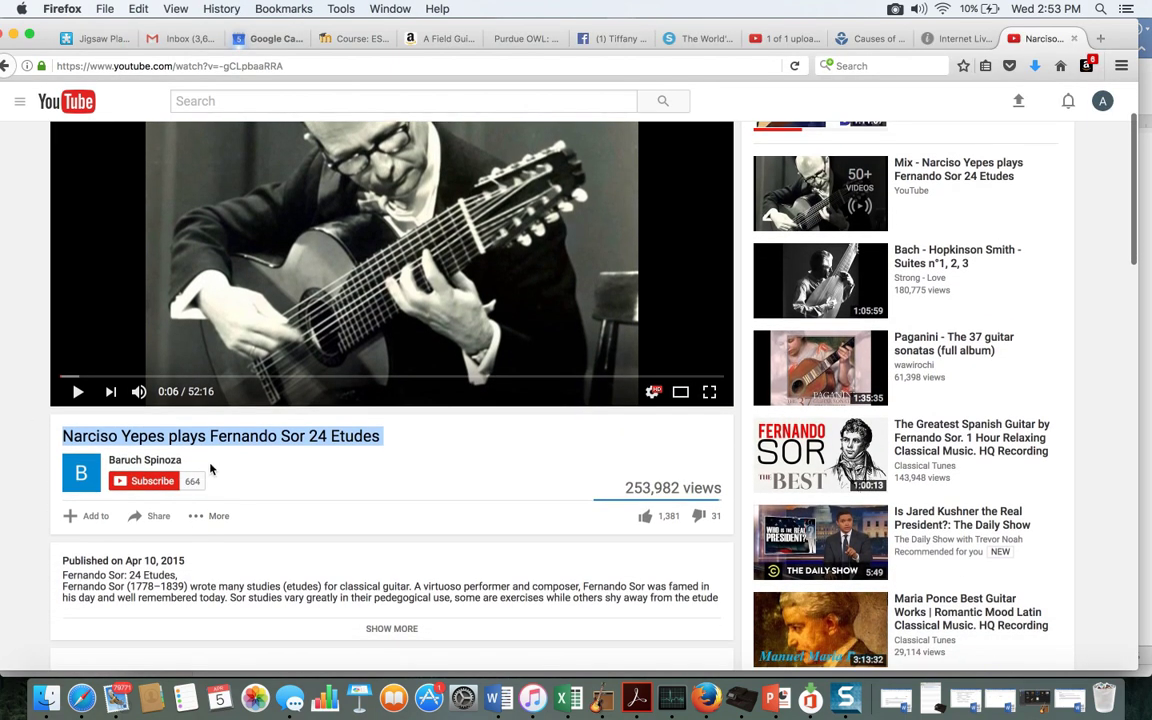
{"action": "left_click", "coordinate": [184, 463]}
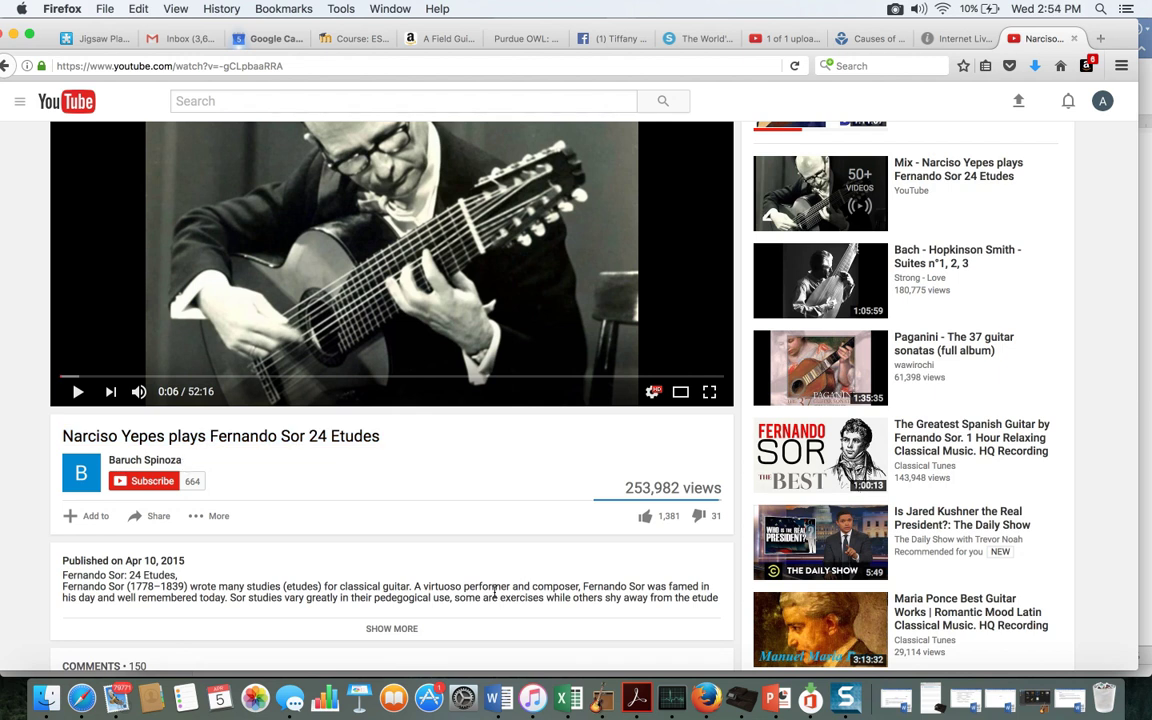
- After 'YouTube,' type 'uploaded by' followed by the uploader's channel name
{"action": "left_click", "coordinate": [497, 700]}
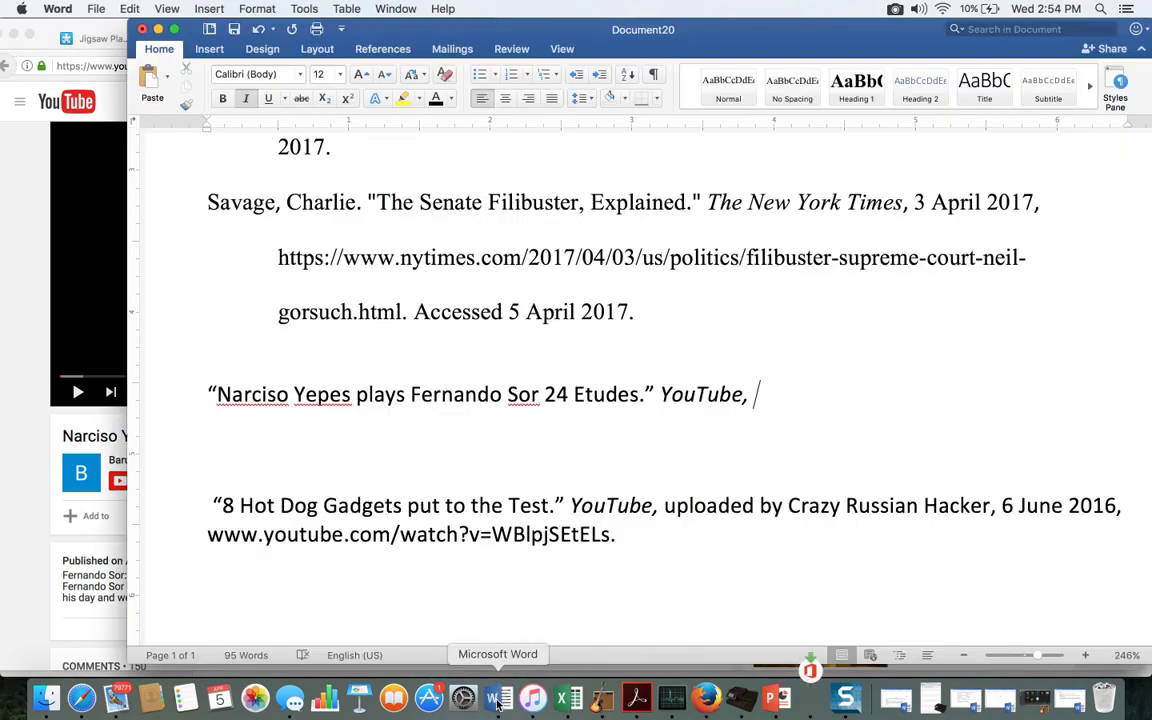
{"action": "type", "text": "up"}
{"action": "key", "text": "BackSpace"}
{"action": "key", "text": "BackSpace"}
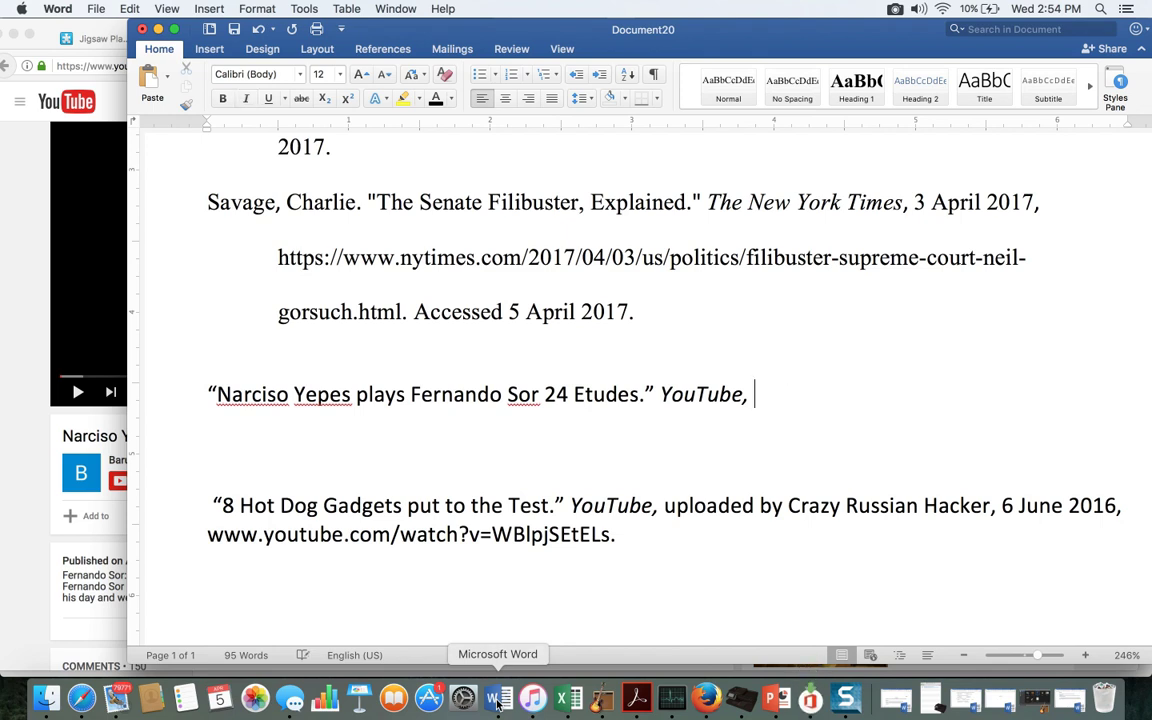
{"action": "type", "text": "u"}
{"action": "type", "text": "ploa"}
{"action": "key", "text": "BackSpace"}
{"action": "type", "text": "oaded by Bar"}
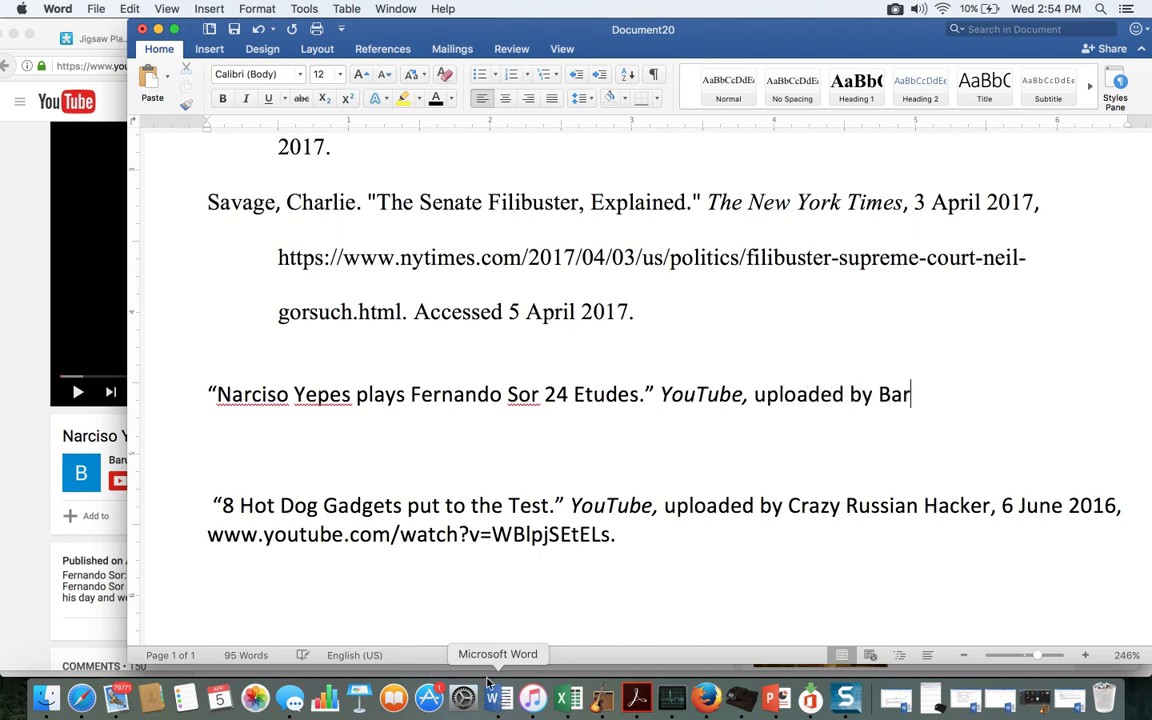
{"action": "type", "text": "uch Spinoza,"}
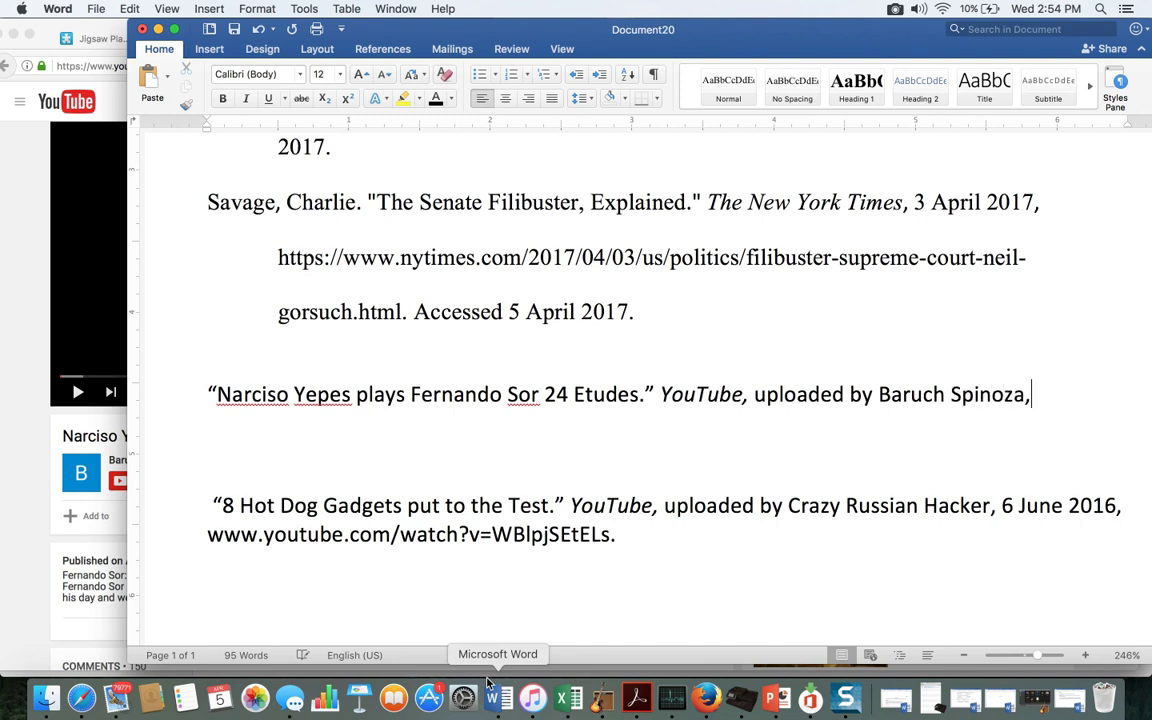
- Add the upload date '10 April 2015.' to the citation, then select the video URL in Firefox
{"action": "left_click", "coordinate": [93, 590]}
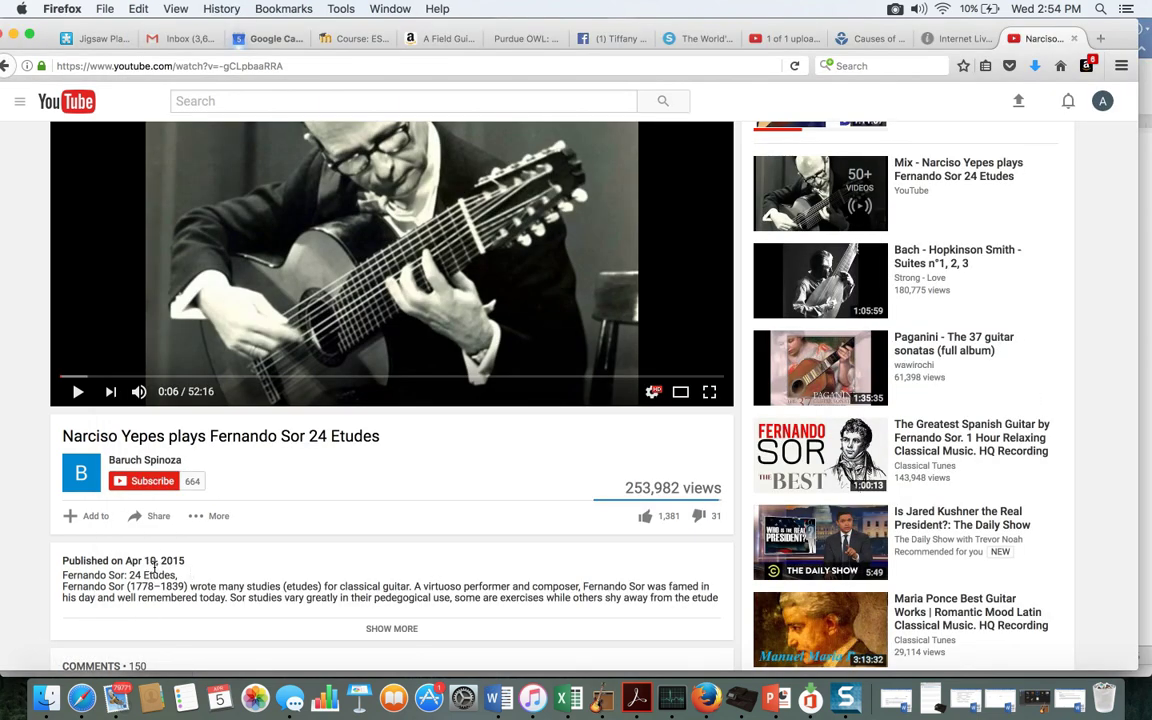
{"action": "left_click", "coordinate": [503, 706]}
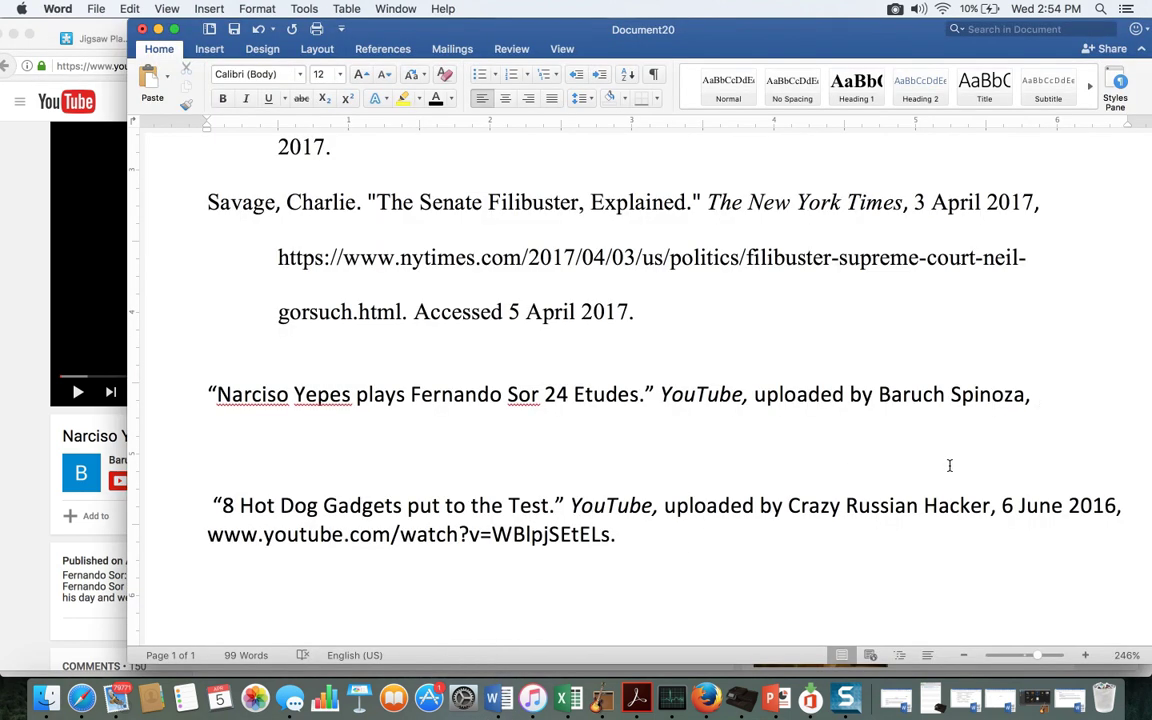
{"action": "type", "text": "10 April 2015."}
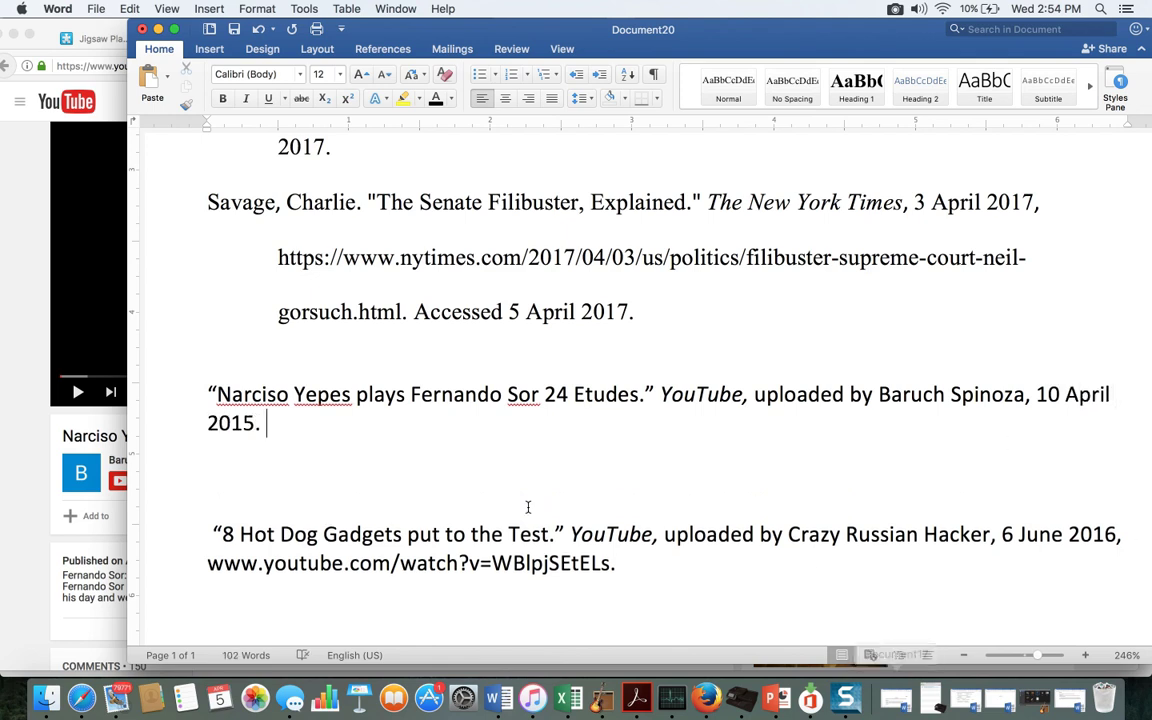
{"action": "left_click", "coordinate": [27, 553]}
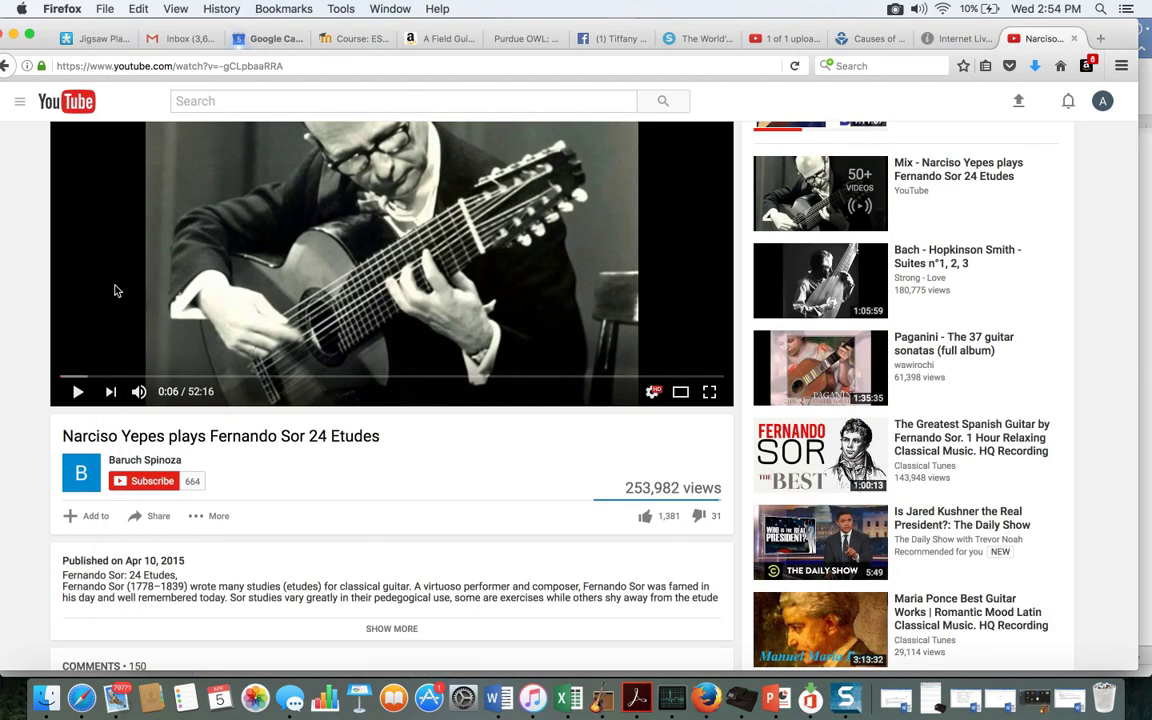
{"action": "left_click_drag", "start_coordinate": [310, 65], "coordinate": [80, 57]}
{"action": "key", "text": "super+c"}
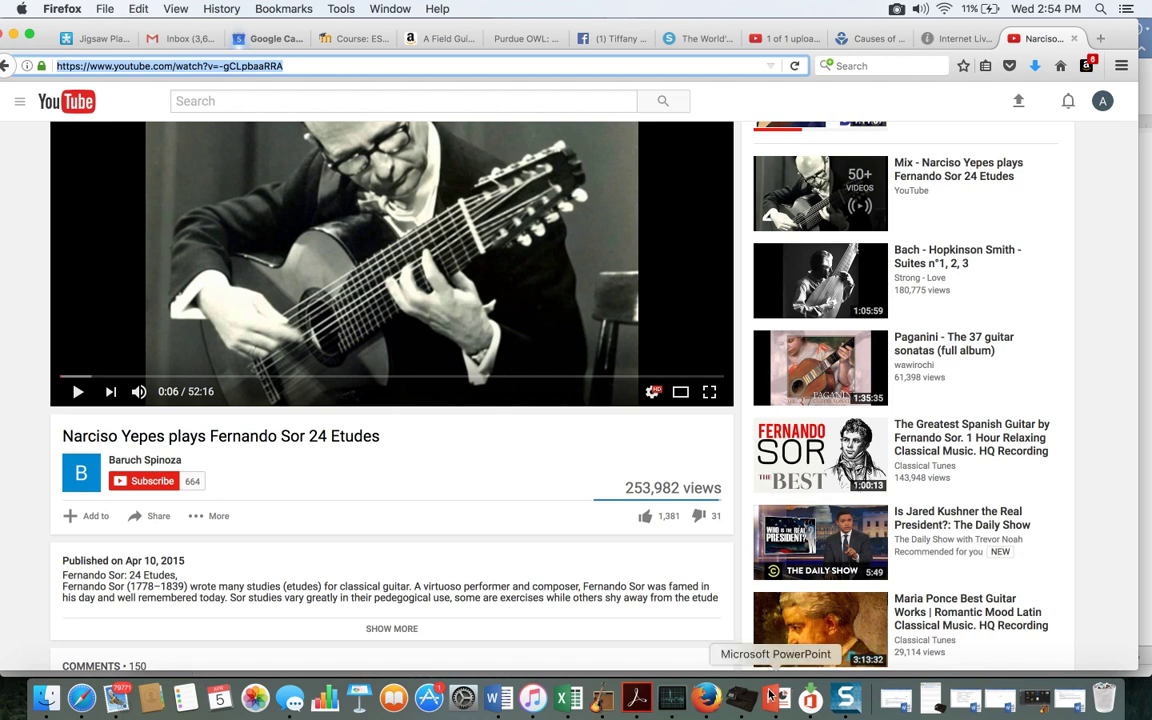
- Replace the period after 2015 with a comma and paste the video URL
{"action": "left_click", "coordinate": [500, 705]}
{"action": "key", "text": "BackSpace"}
{"action": "key", "text": "BackSpace"}
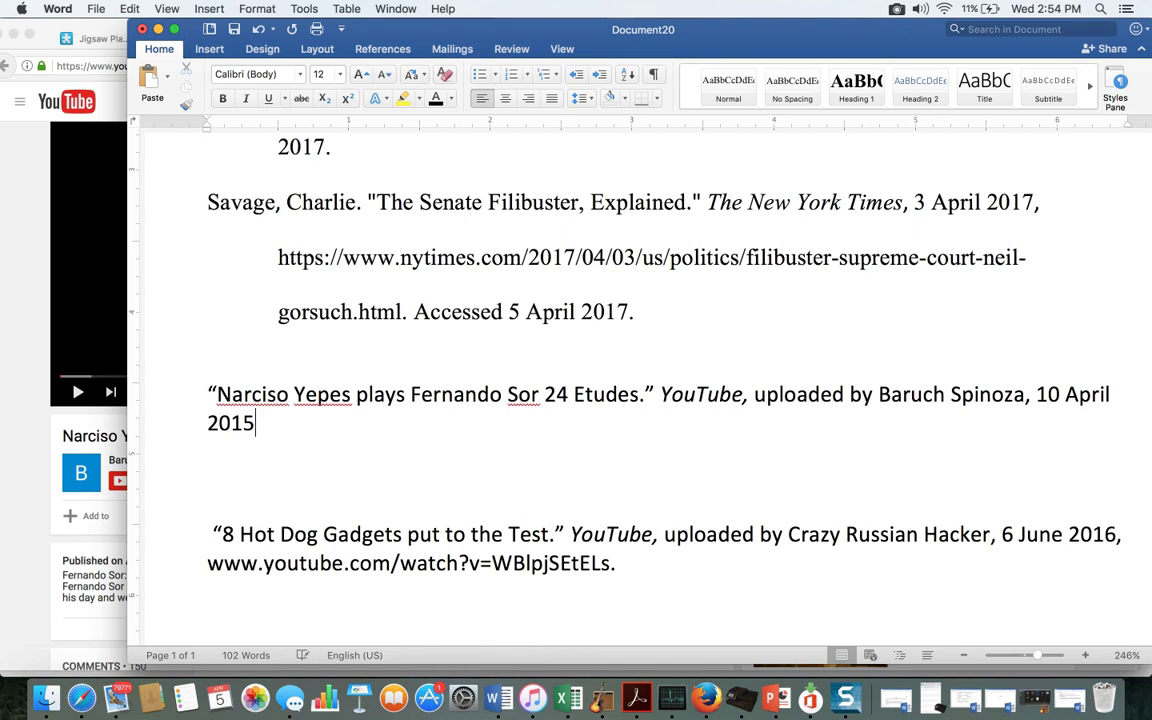
{"action": "type", "text": ","}
{"action": "key", "text": "super+v"}
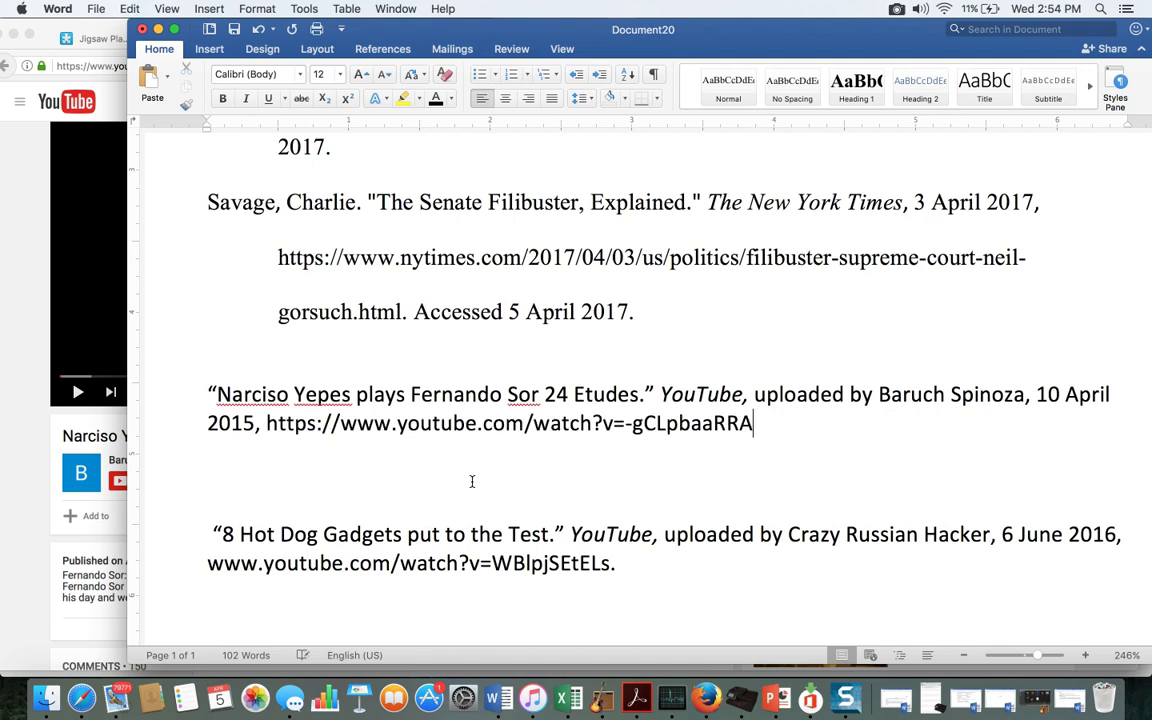
- Break the citation before 2015 and indent the date-and-URL second line with a Tab
{"action": "left_click", "coordinate": [207, 423]}
{"action": "key", "text": "Return"}
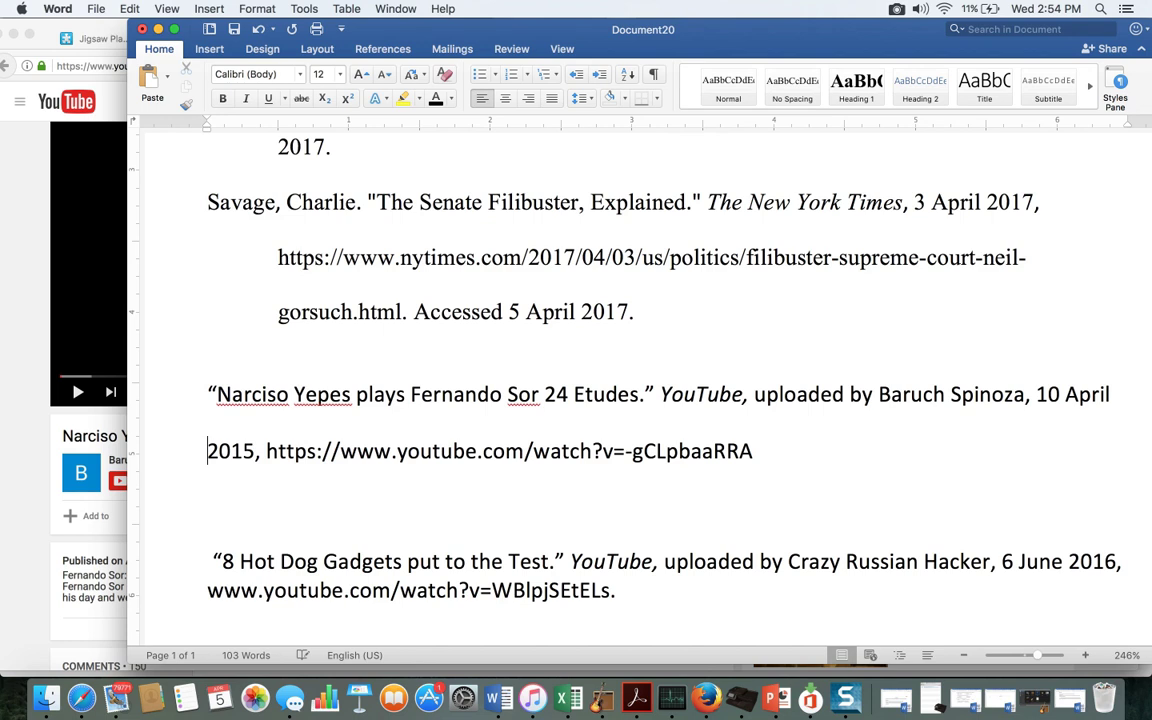
{"action": "key", "text": "Tab"}
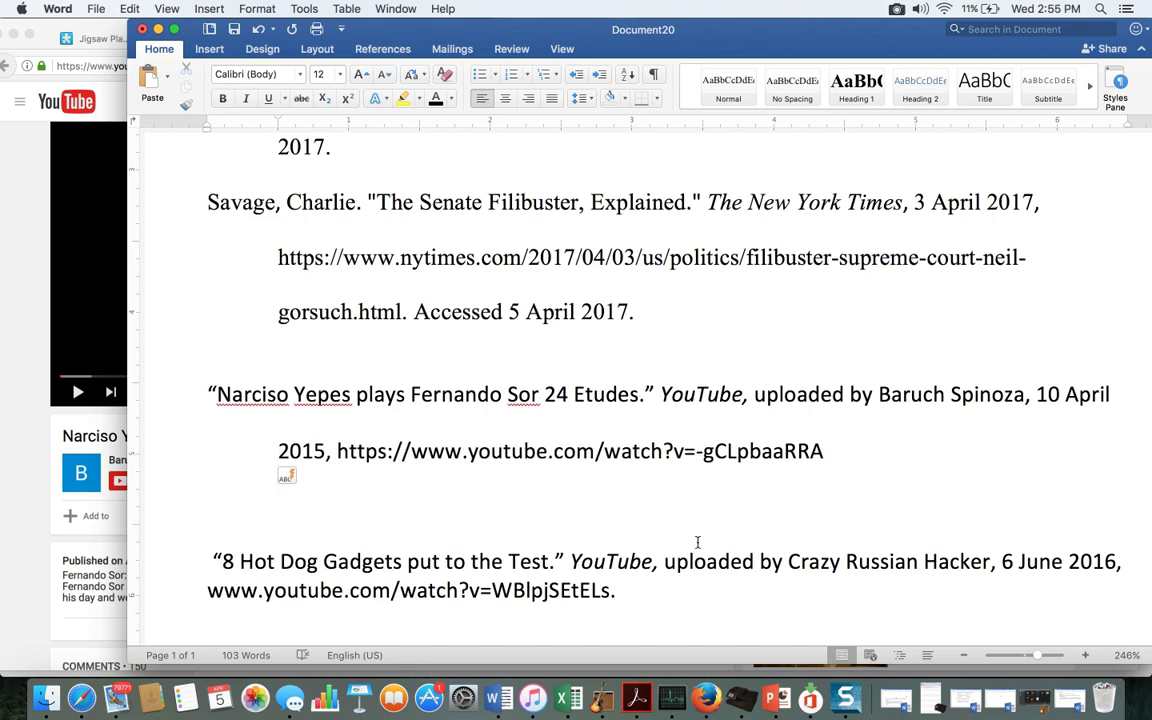
{"action": "scroll", "coordinate": [697, 542], "scroll_direction": "down", "scroll_amount": 5}
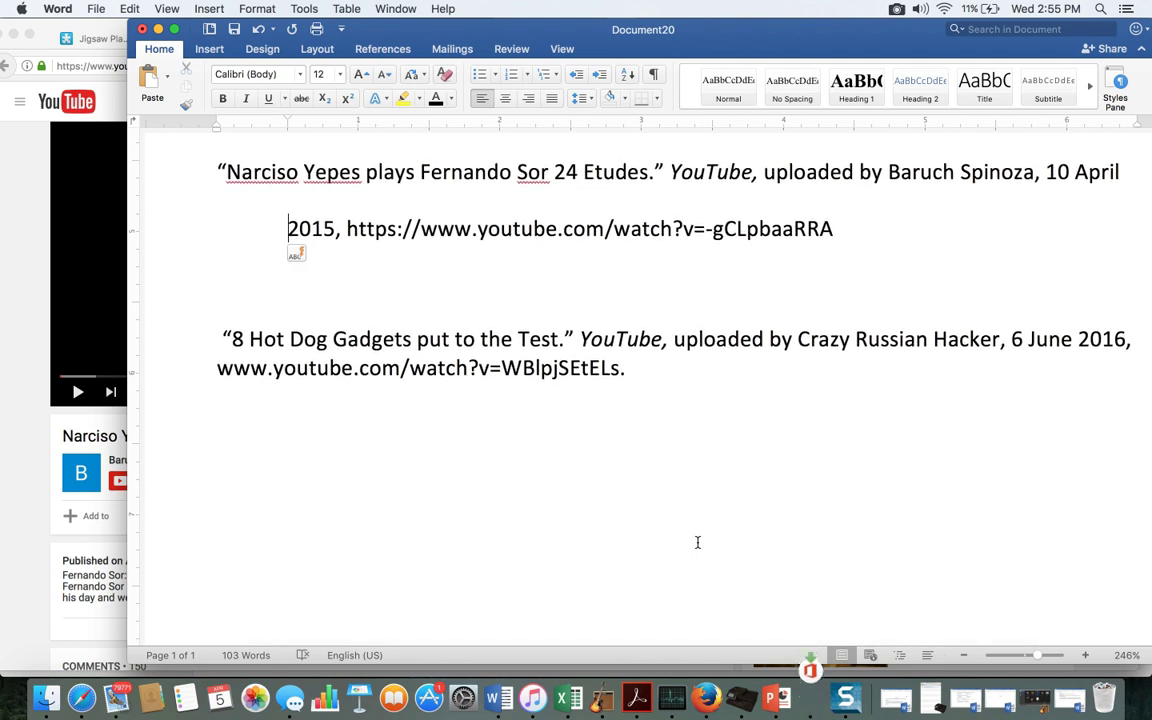
{"action": "scroll", "coordinate": [697, 542], "scroll_direction": "up", "scroll_amount": 4}
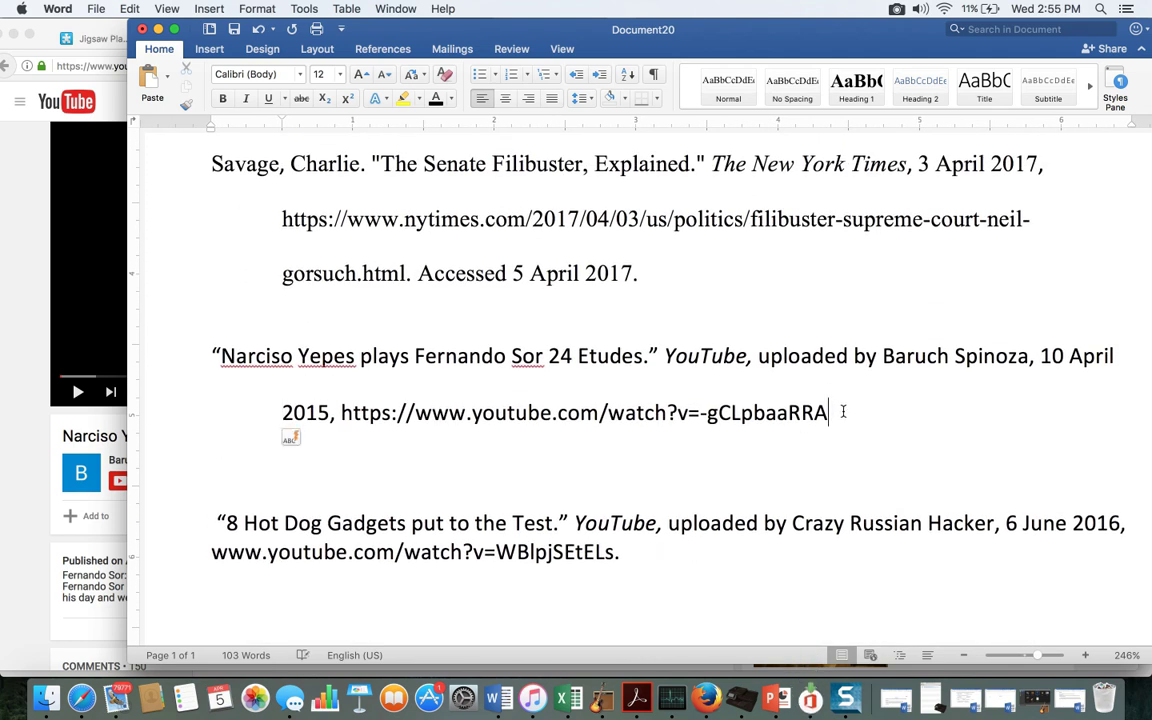
- End the Yepes citation with a period and delete the Hot Dog Gadgets citation
{"action": "type", "text": "."}
{"action": "left_click_drag", "start_coordinate": [661, 555], "coordinate": [206, 507]}
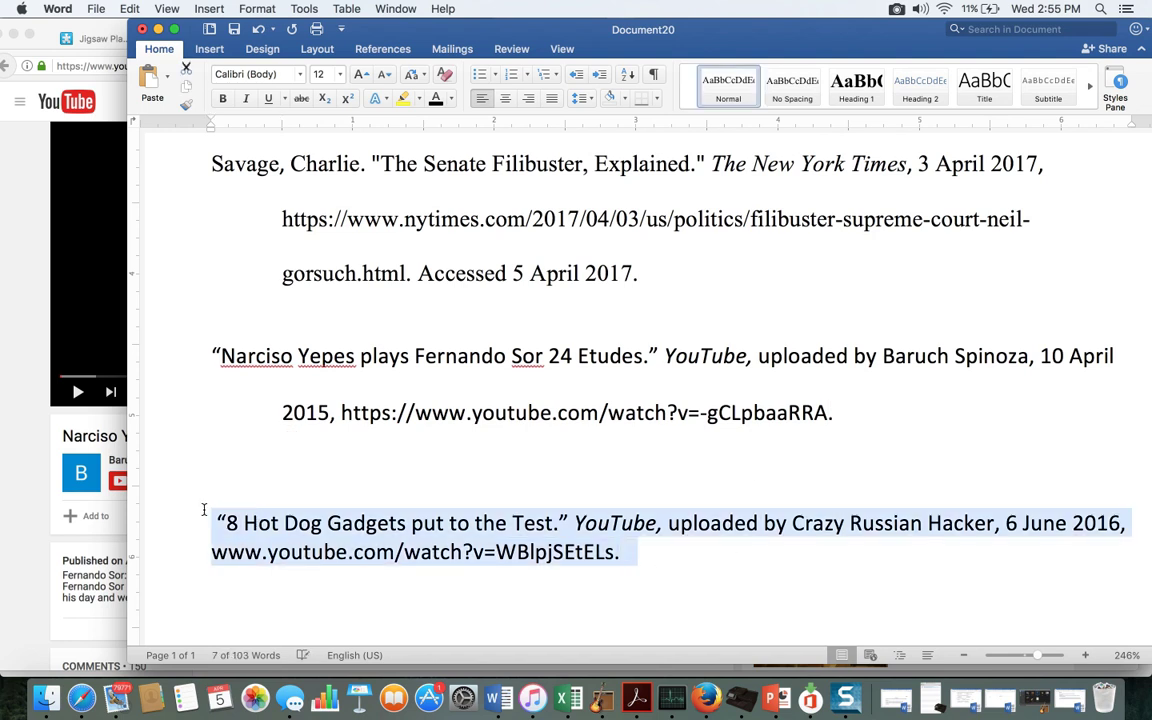
{"action": "key", "text": "BackSpace"}
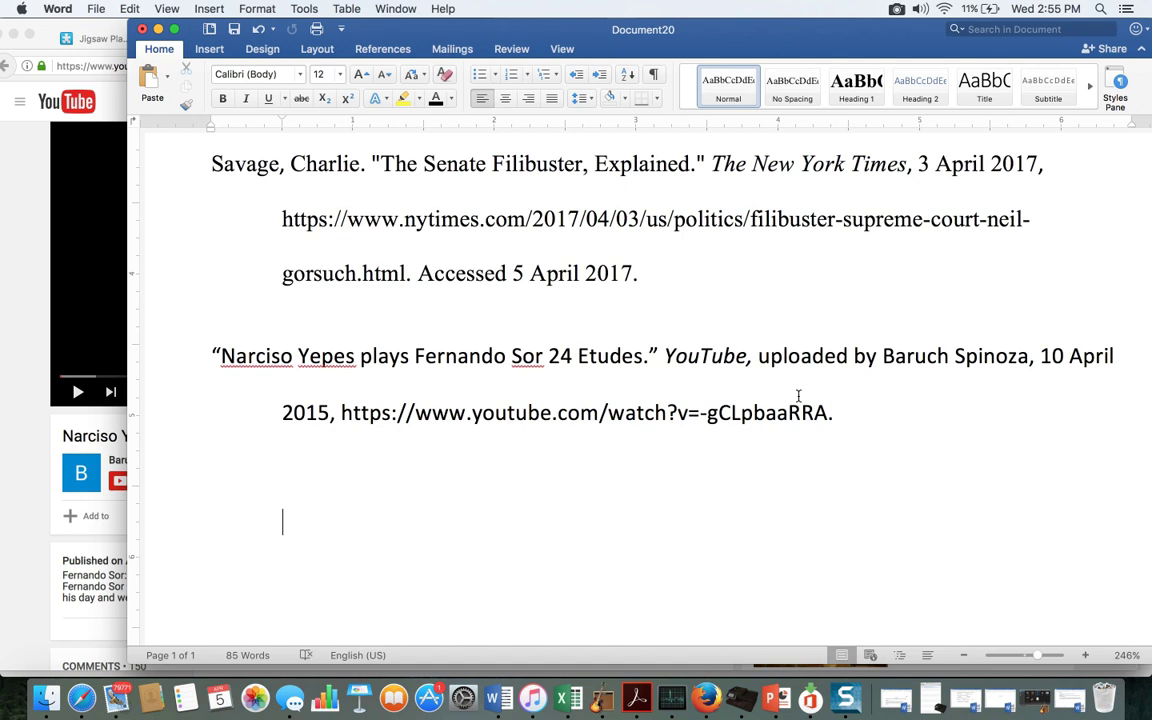
- Move the Narciso Yepes citation between Internet Live Stats and Savage, removing the leftover blank line
{"action": "left_click", "coordinate": [854, 419]}
{"action": "left_click_drag", "start_coordinate": [854, 419], "coordinate": [188, 392]}
{"action": "key", "text": "super+c"}
{"action": "key", "text": "BackSpace"}
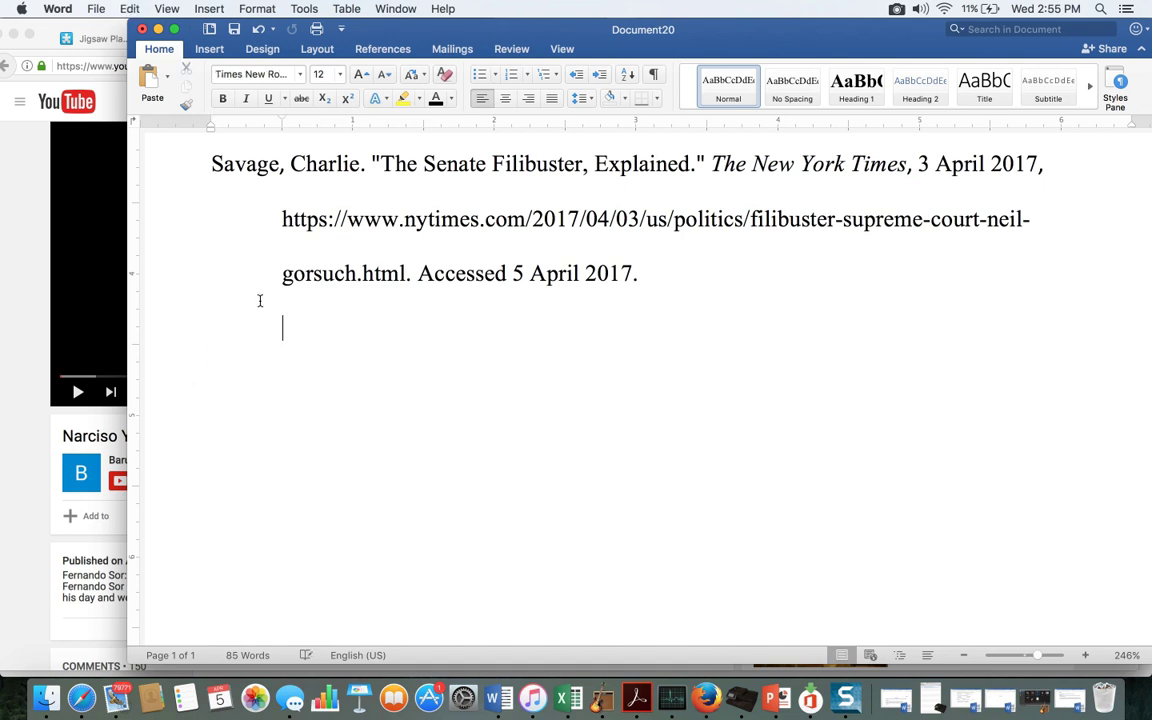
{"action": "scroll", "coordinate": [260, 300], "scroll_direction": "up", "scroll_amount": 8}
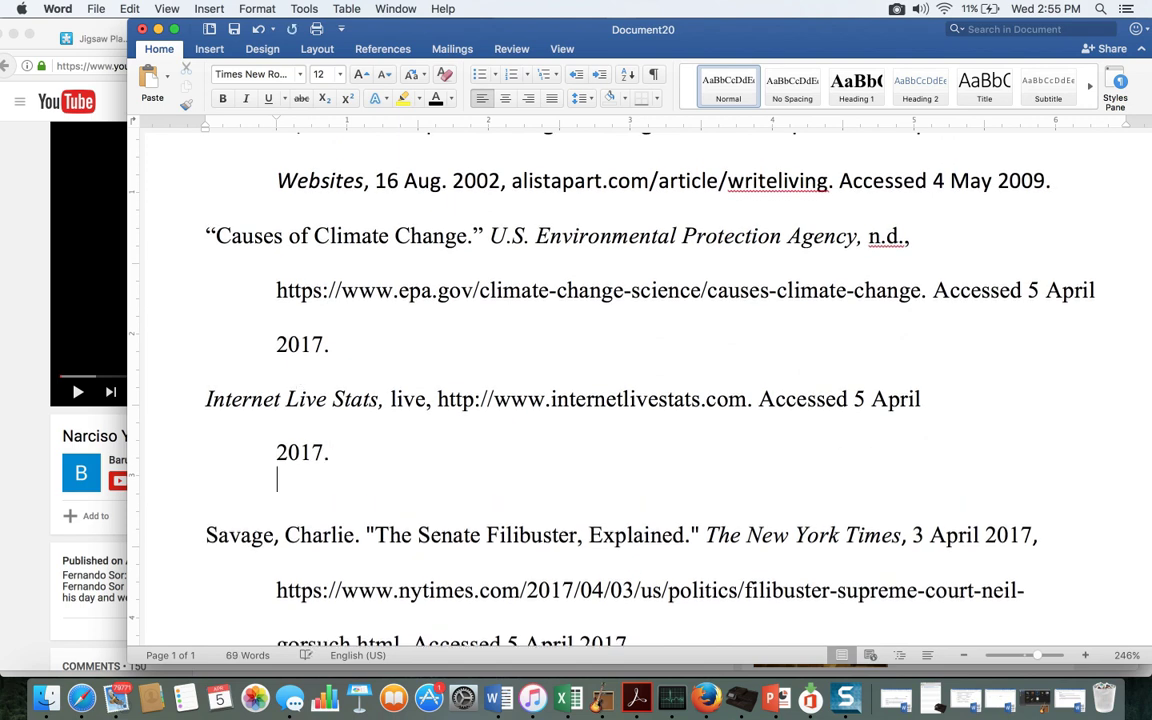
{"action": "key", "text": "Return"}
{"action": "key", "text": "super+v"}
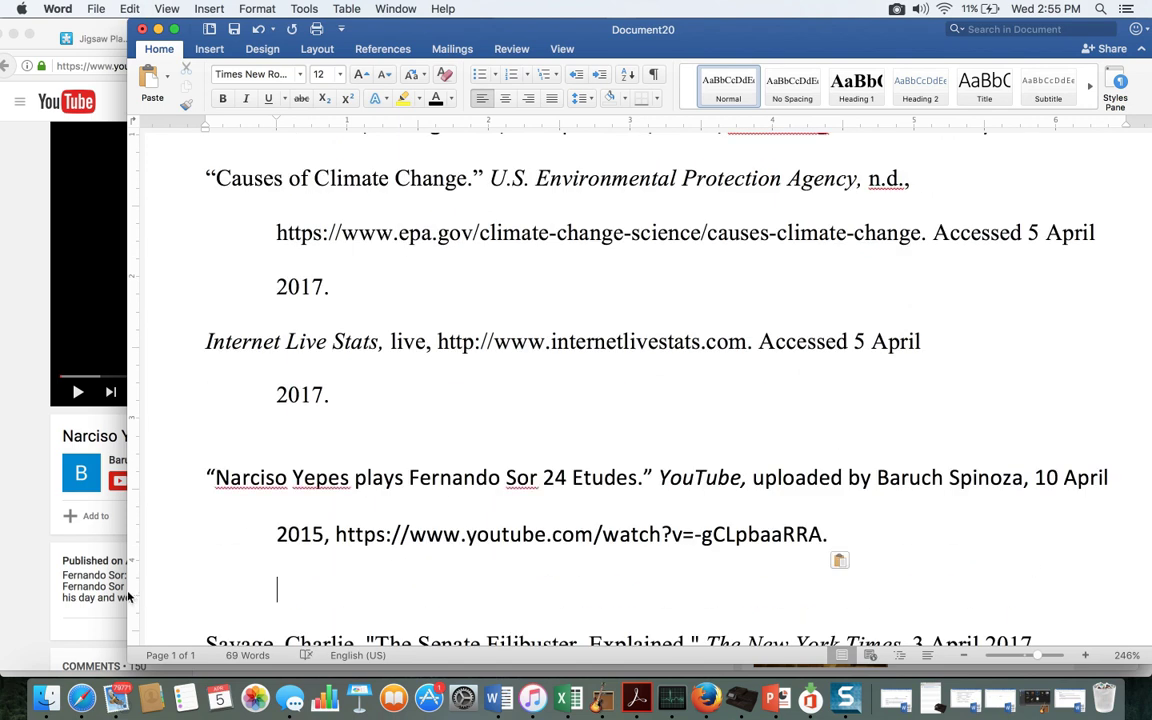
{"action": "left_click", "coordinate": [176, 597]}
{"action": "key", "text": "BackSpace"}
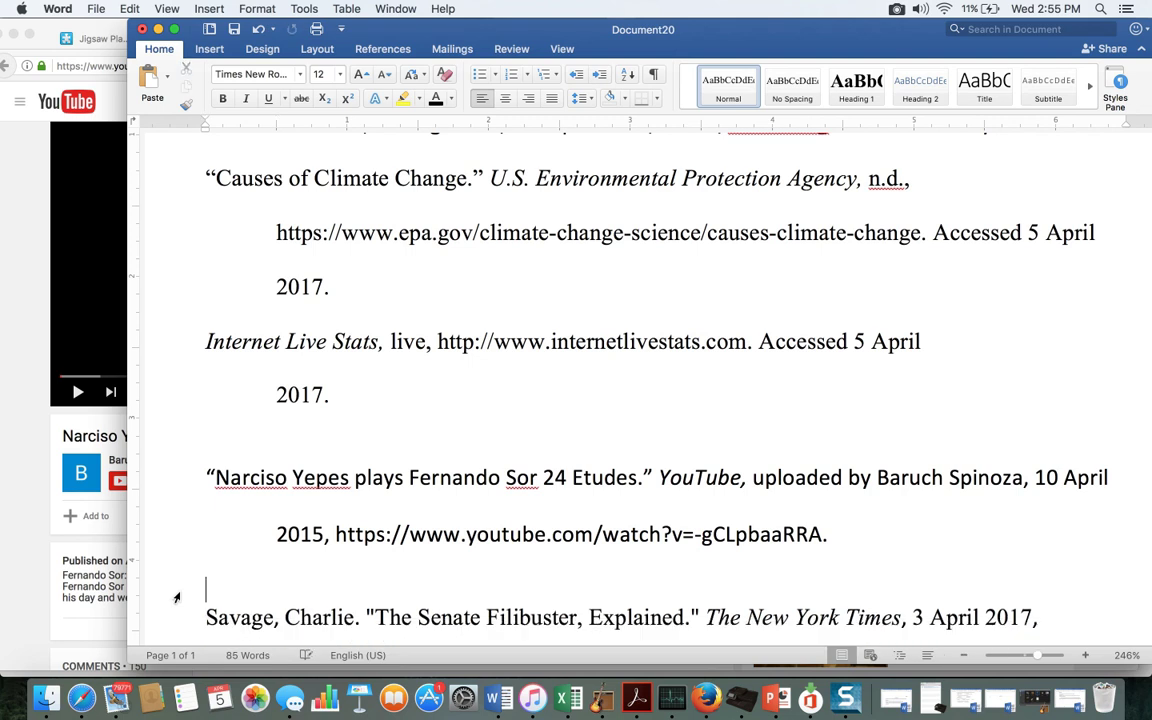
{"action": "key", "text": "BackSpace"}
{"action": "left_click", "coordinate": [510, 444]}
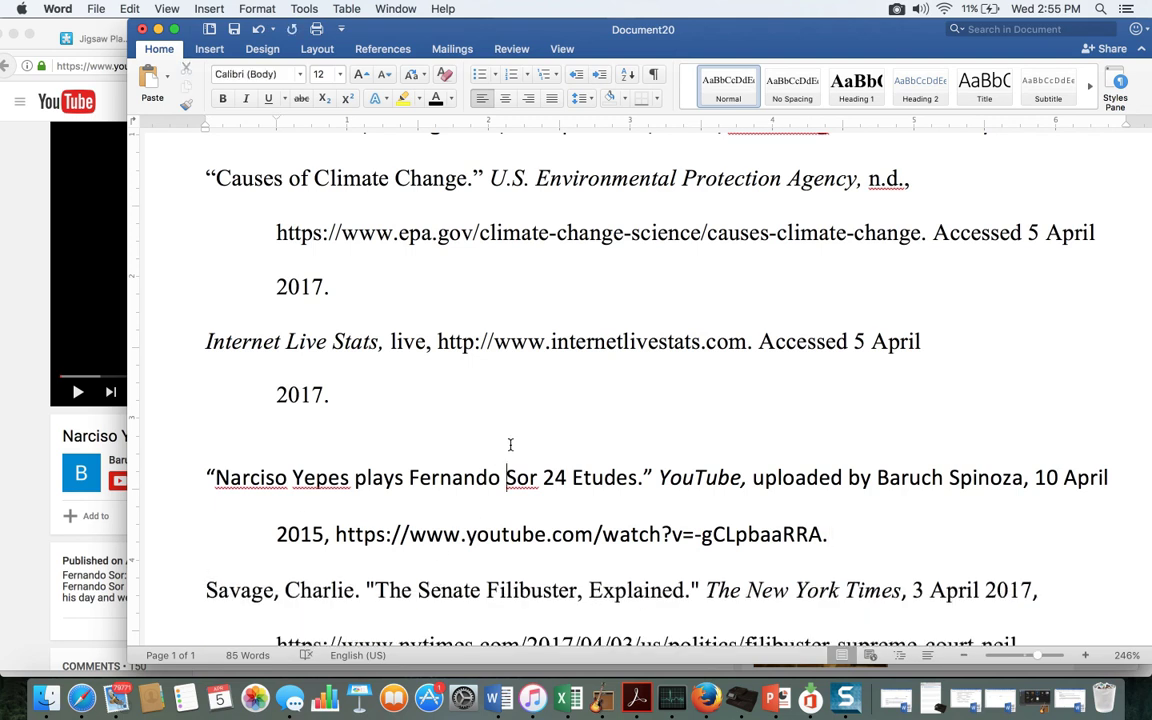
{"action": "key", "text": "super+a"}
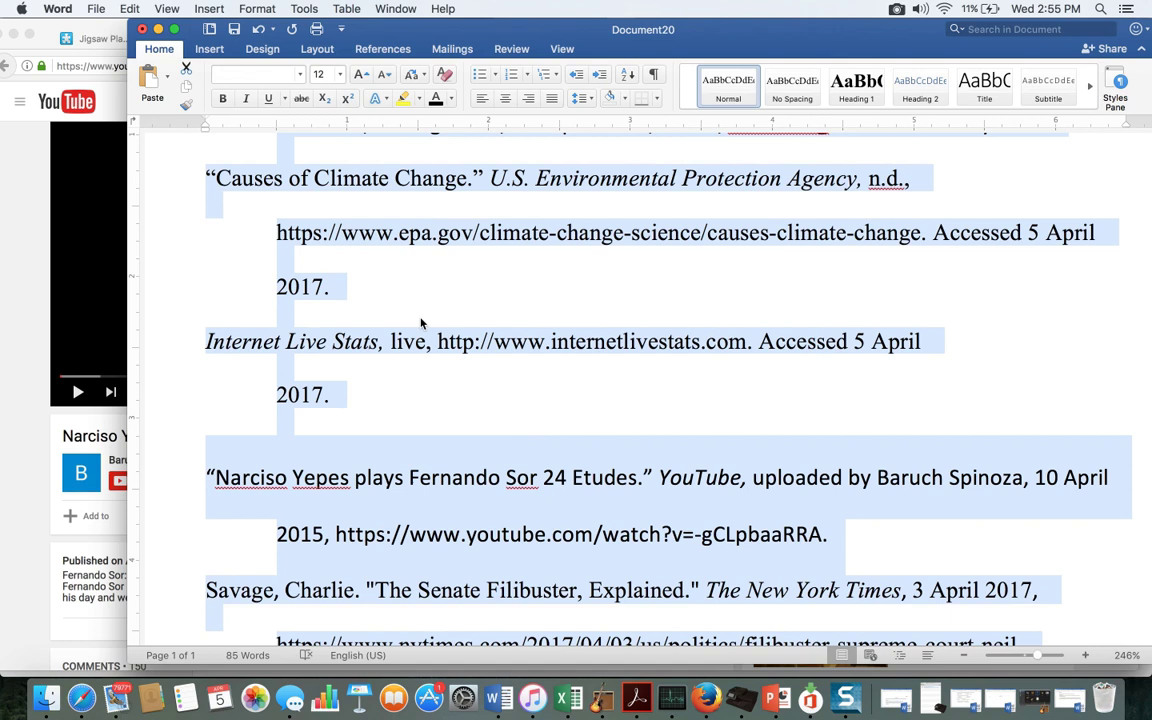
- Change the font of the whole Works Cited document to Calibri
{"action": "left_click", "coordinate": [300, 75]}
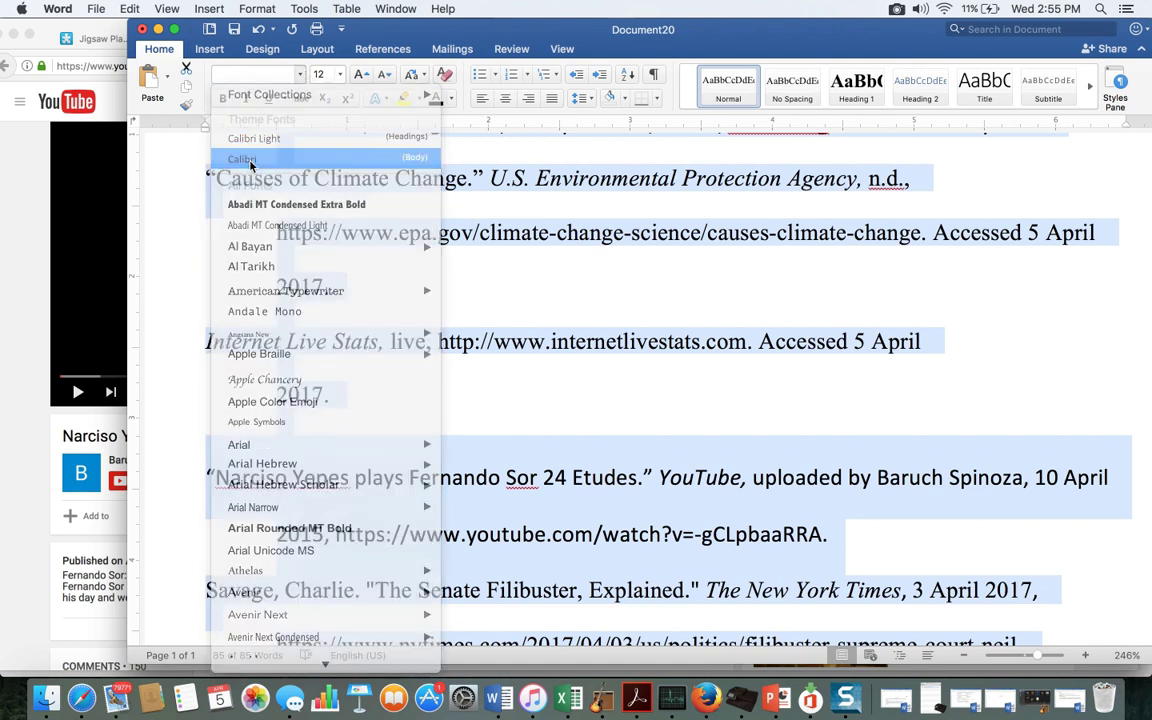
{"action": "left_click", "coordinate": [250, 162]}
{"action": "scroll", "coordinate": [302, 317], "scroll_direction": "down", "scroll_amount": 2}
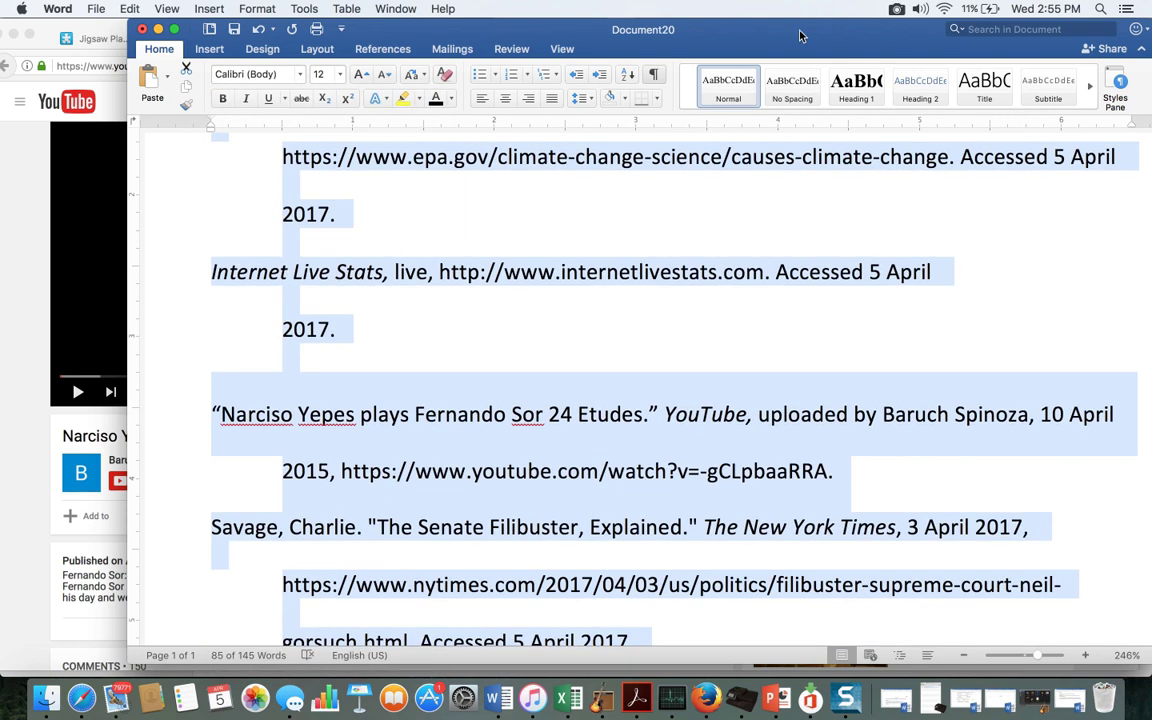
{"action": "scroll", "coordinate": [862, 165], "scroll_direction": "down", "scroll_amount": 2}
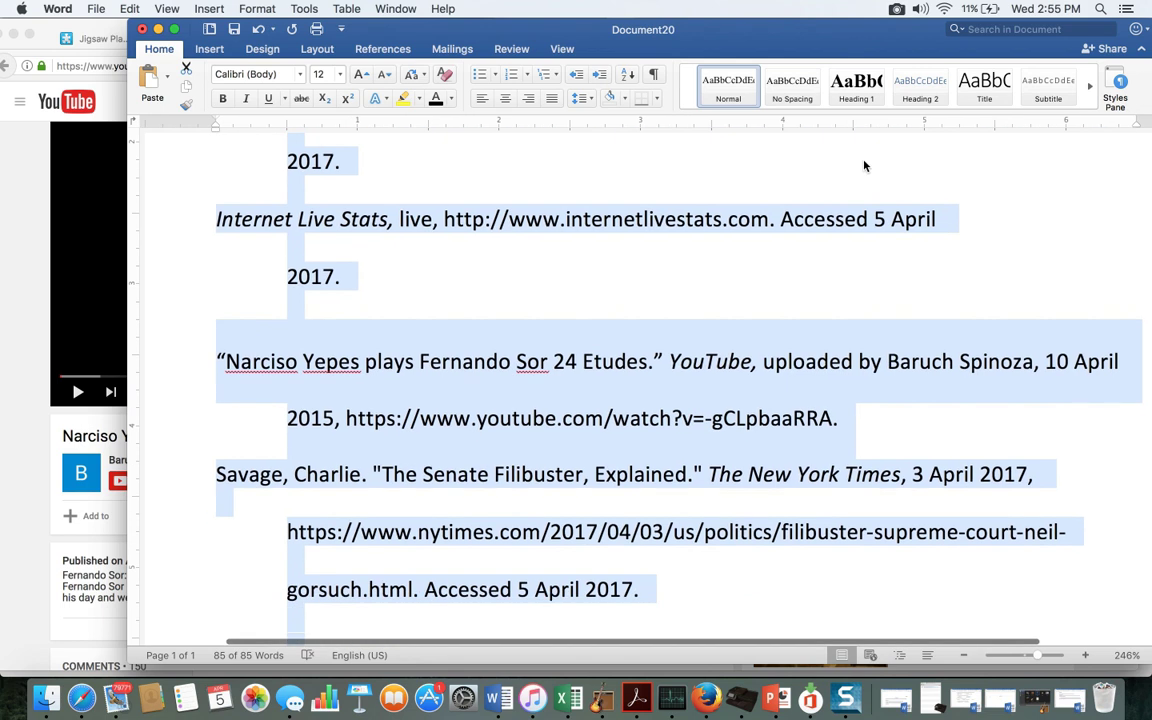
{"action": "scroll", "coordinate": [865, 166], "scroll_direction": "down", "scroll_amount": 3}
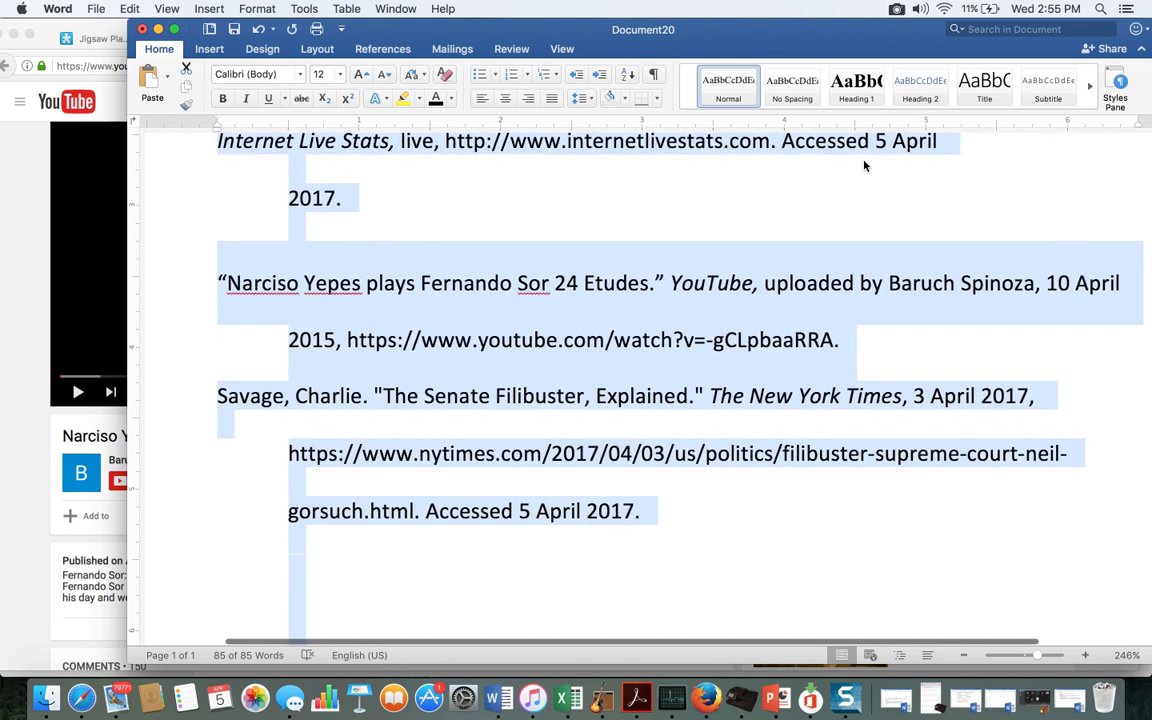
{"action": "scroll", "coordinate": [865, 166], "scroll_direction": "up", "scroll_amount": 2}
- Delete the blank line above the Narciso Yepes entry
{"action": "left_click", "coordinate": [975, 392]}
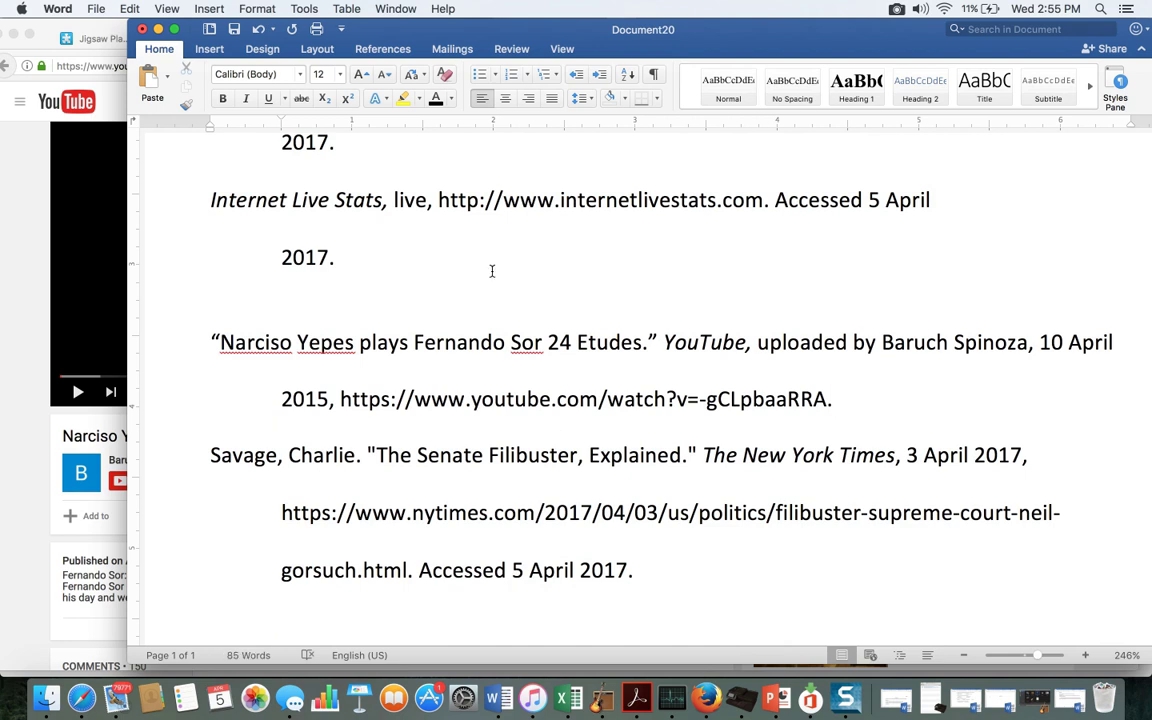
{"action": "left_click", "coordinate": [206, 309]}
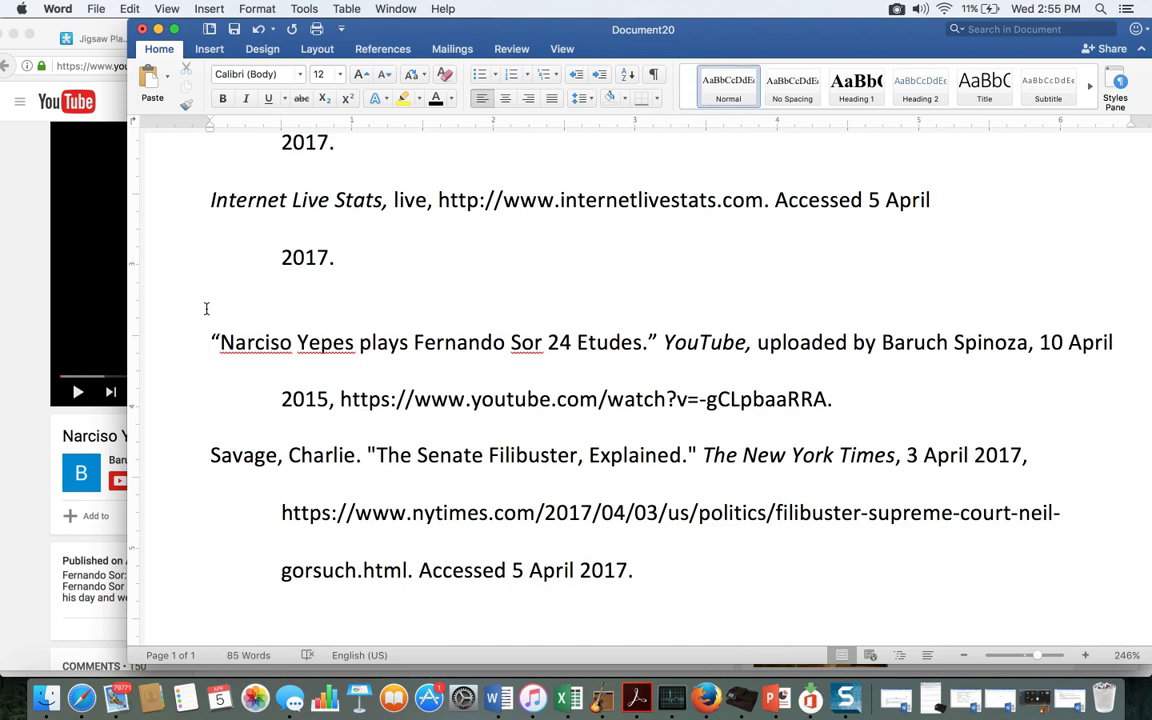
{"action": "key", "text": "BackSpace"}
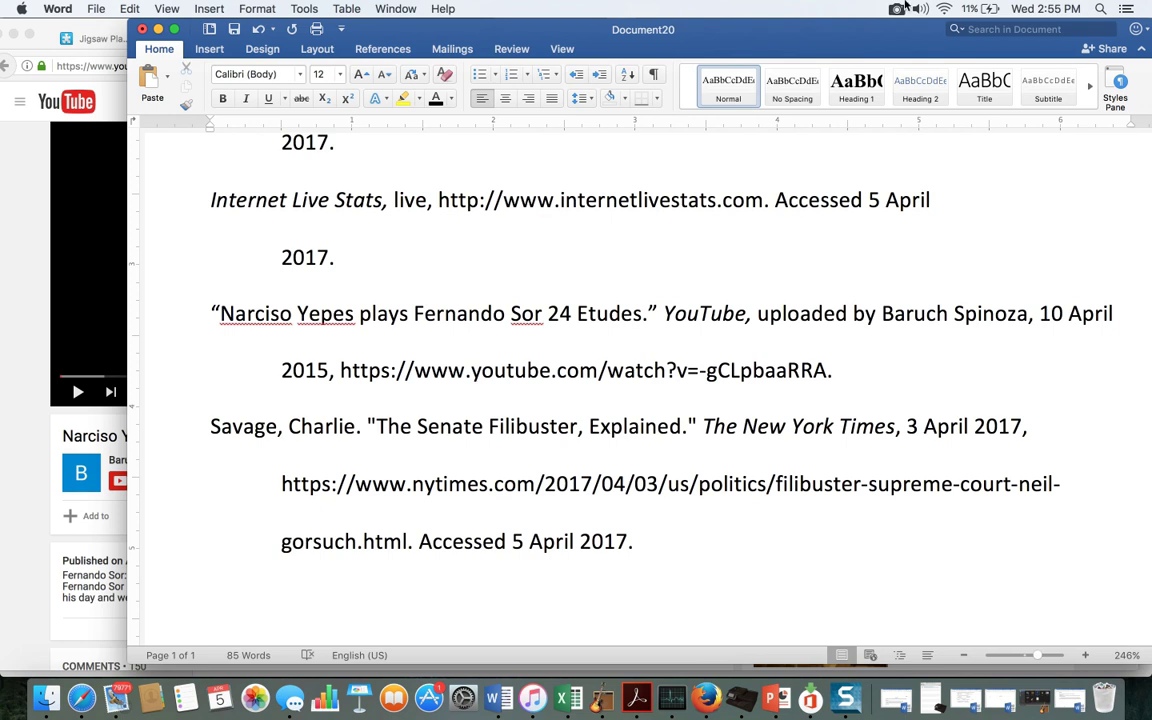